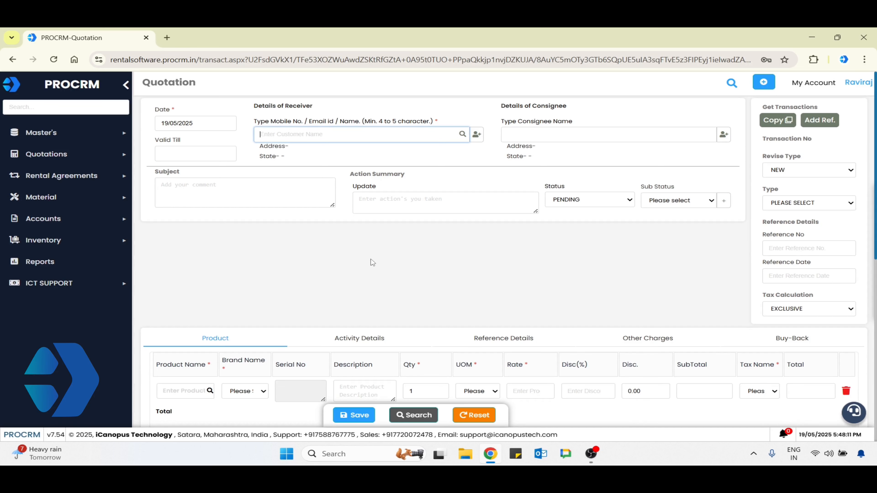
# Step: Select Tata Consultancy Services as the receiver and enter the subject "Quotation for 2 Laptops on Rent"
pyautogui.write('tata co')
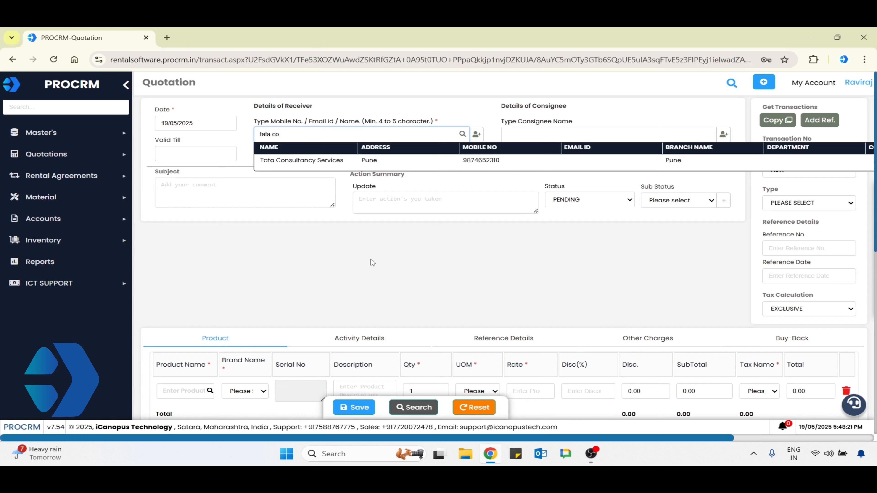
pyautogui.press('Down')
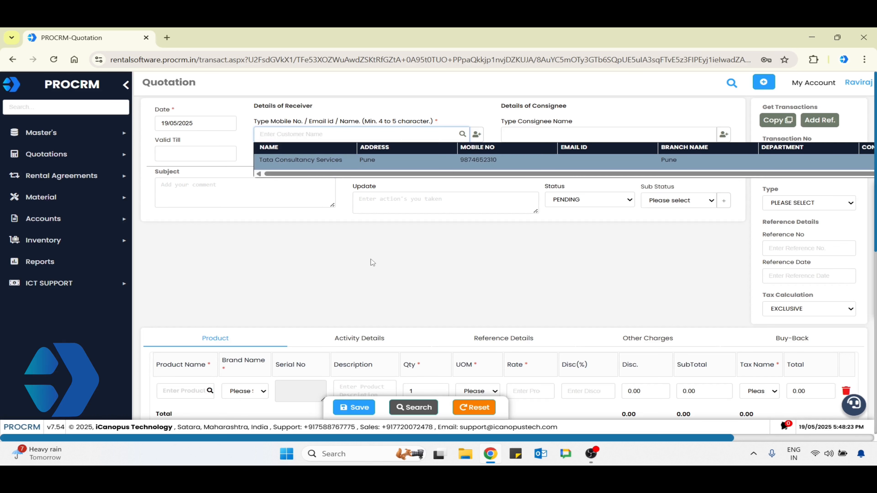
pyautogui.press('Return')
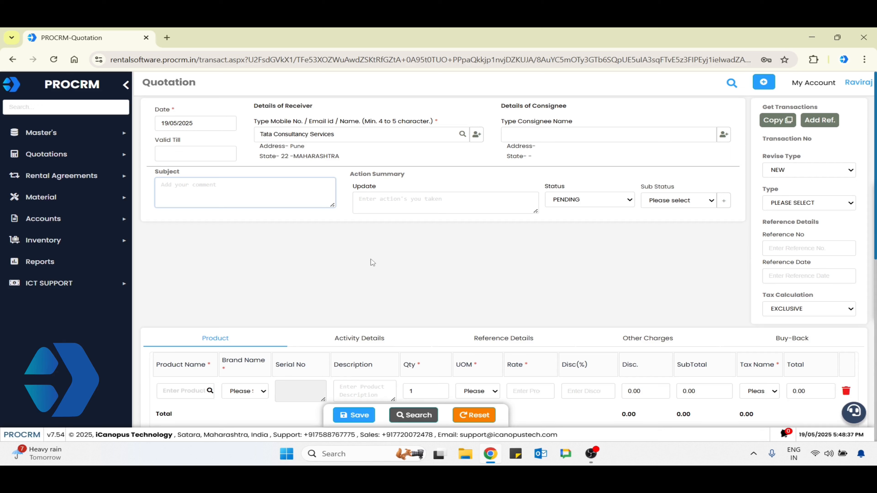
pyautogui.write('Quotation for 2 Laptops on Rent')
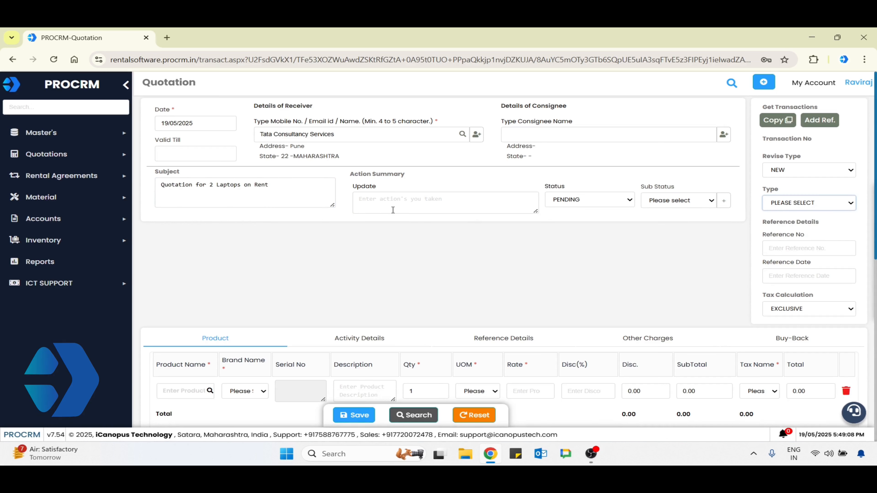
# Step: Set the quotation's status to APPROVED and its type to RENTAL QUOTATION
pyautogui.click(587, 200)
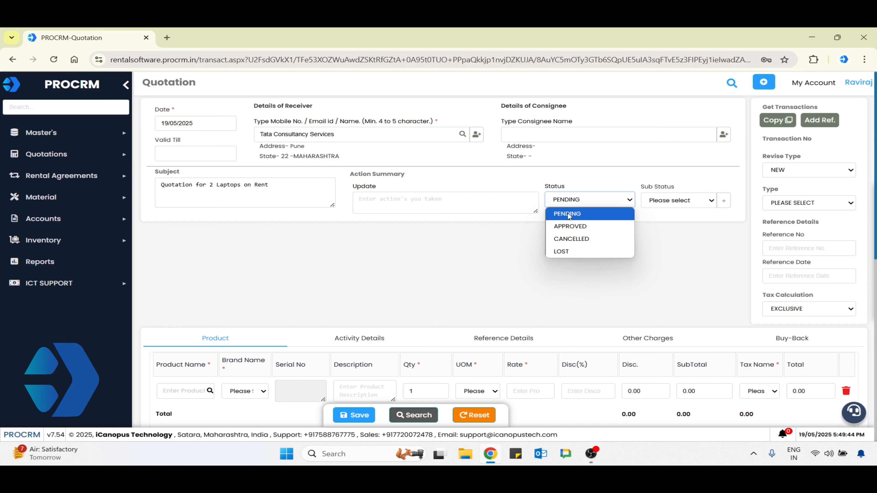
pyautogui.click(568, 226)
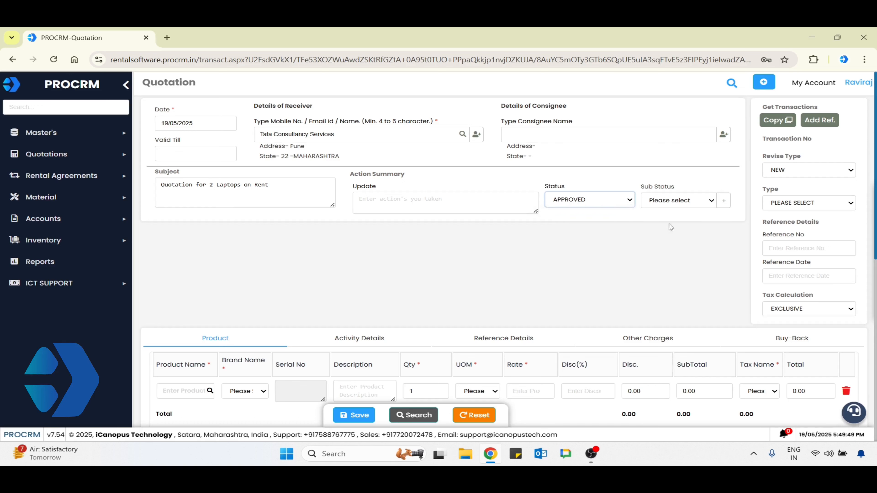
pyautogui.click(802, 202)
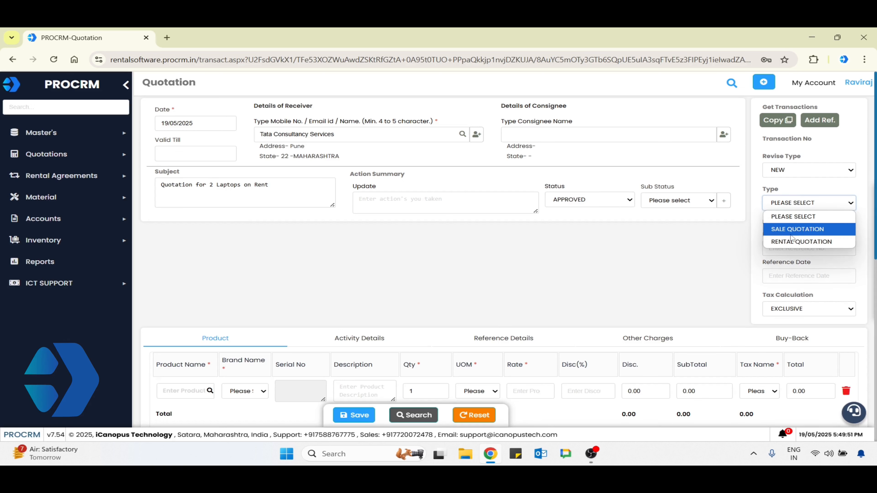
pyautogui.click(792, 242)
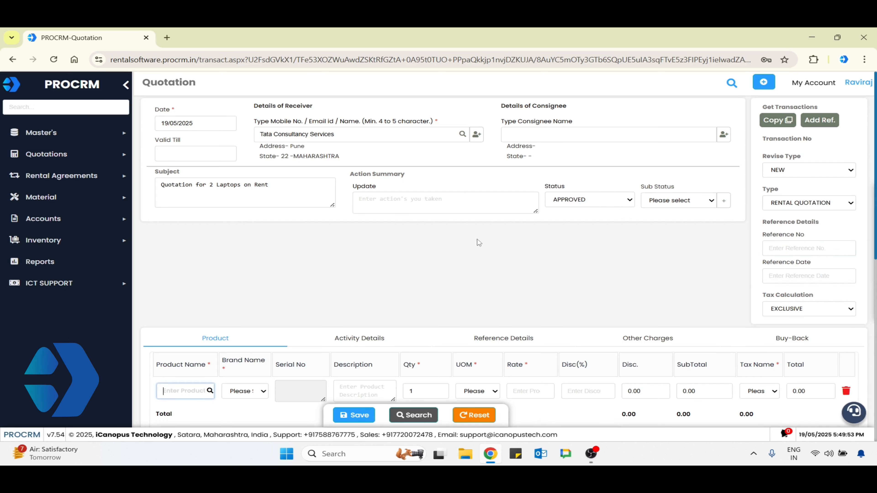
# Step: Add Lenovo Laptop as the first product and accept its serial number entry blank
pyautogui.scroll(-5, 176, 210)
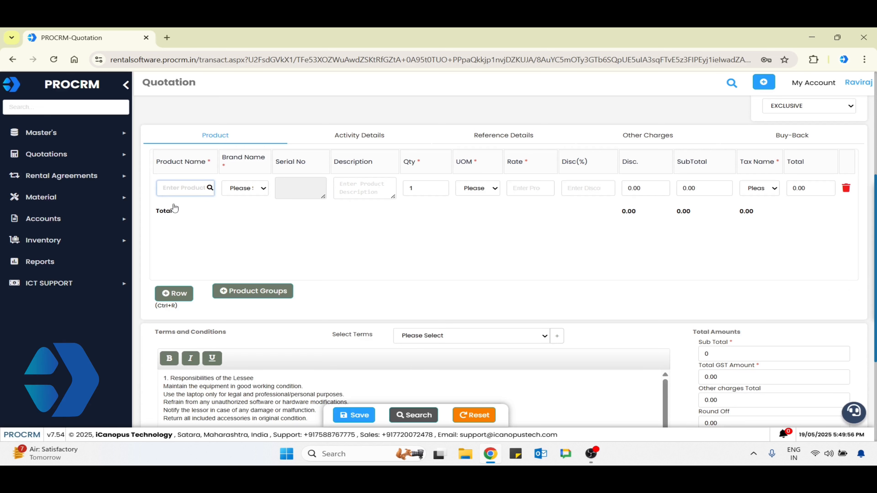
pyautogui.write('lenovo')
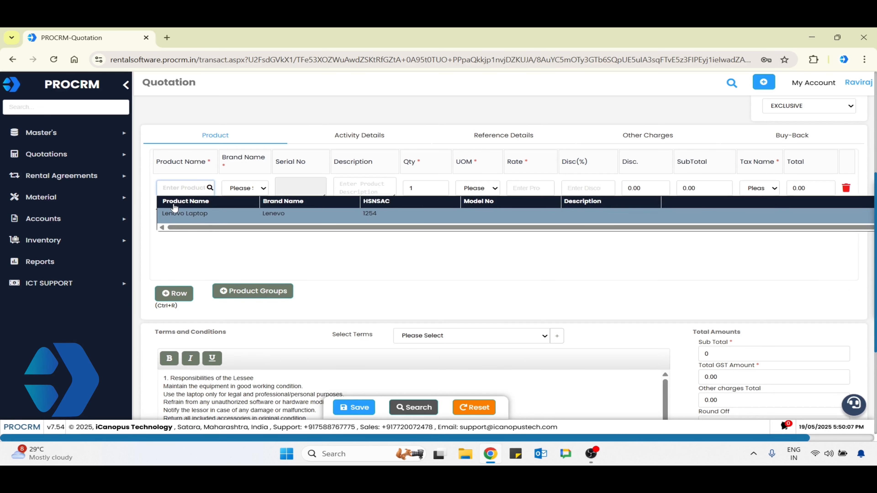
pyautogui.click(174, 211)
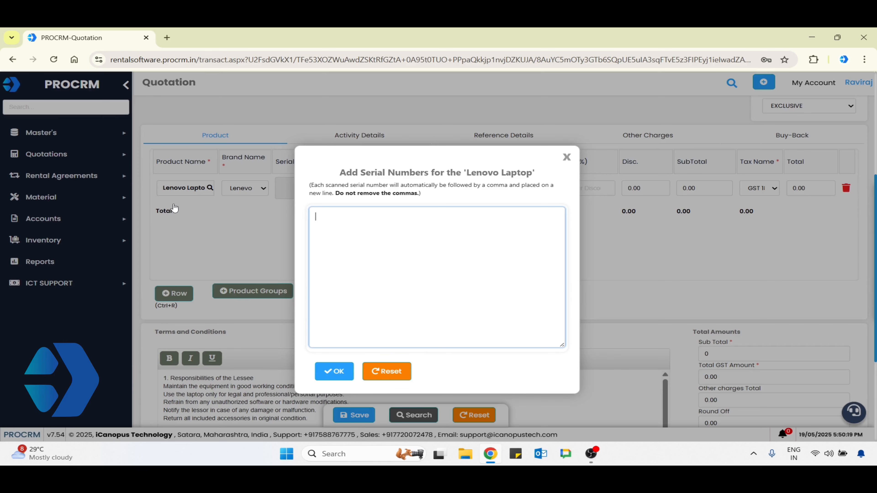
pyautogui.click(348, 381)
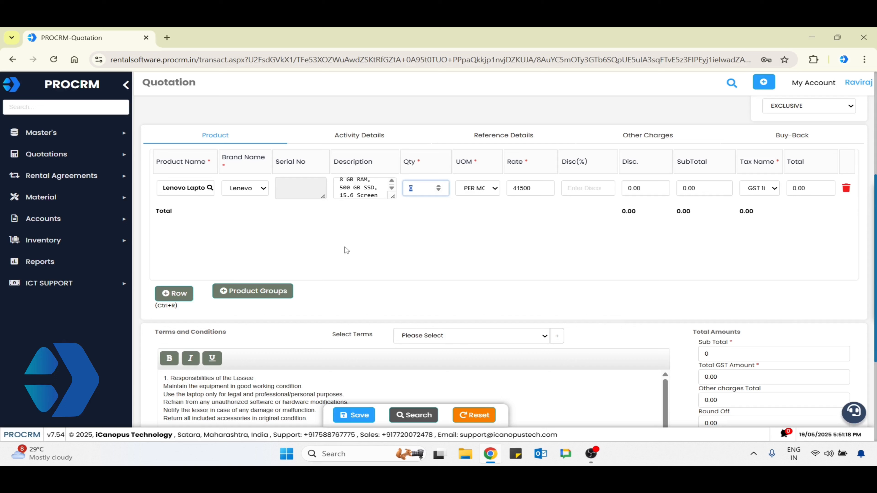
# Step: Set the Lenovo Laptop's quantity to 1 and its rate to 2500
pyautogui.write('1')
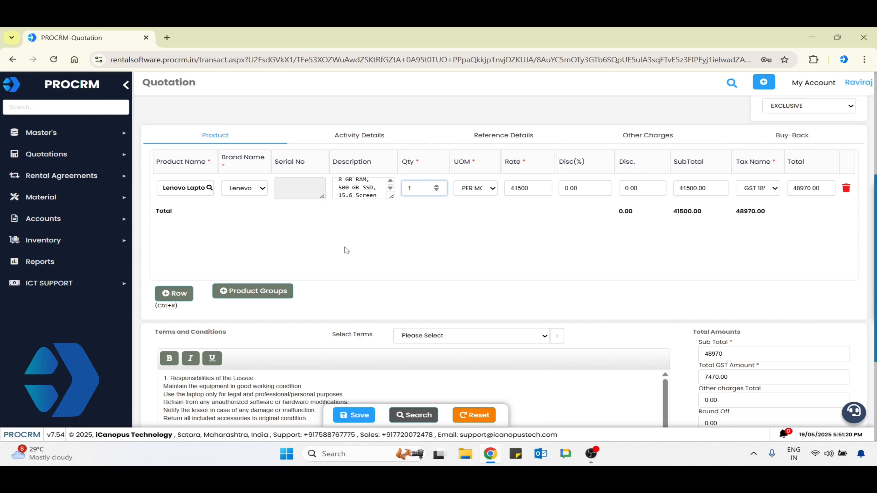
pyautogui.press('Tab')
pyautogui.press('Tab')
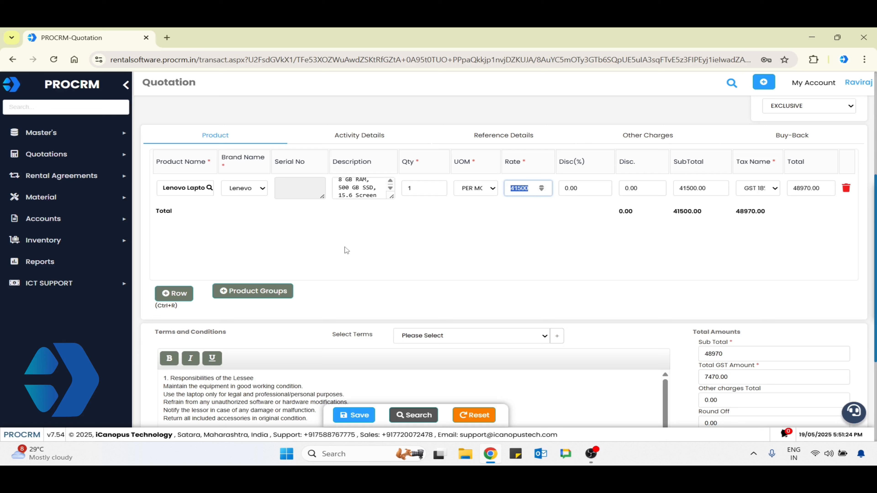
pyautogui.write('2500')
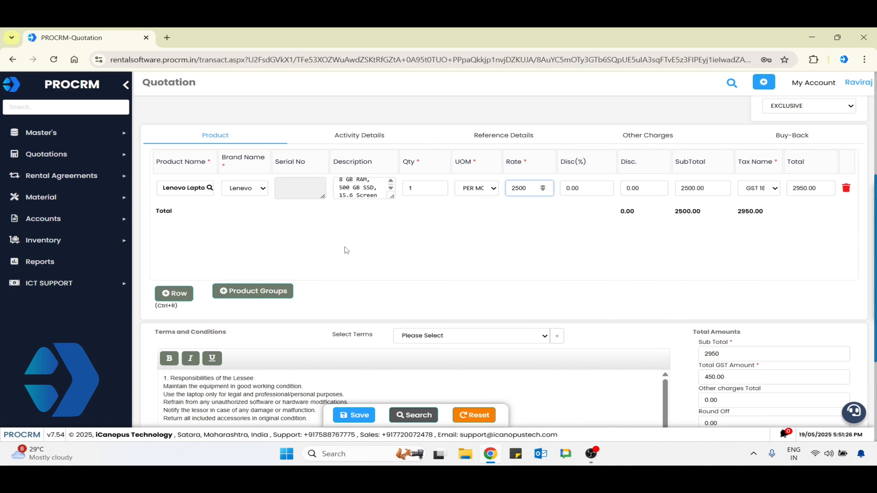
pyautogui.press('Tab')
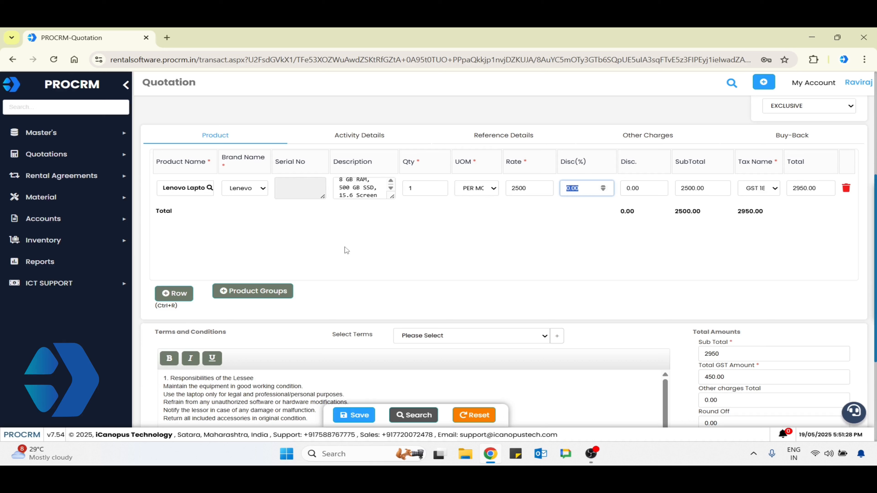
# Step: Try a 5% discount on the Lenovo Laptop, followed by a discount amount of 150
pyautogui.press('Tab')
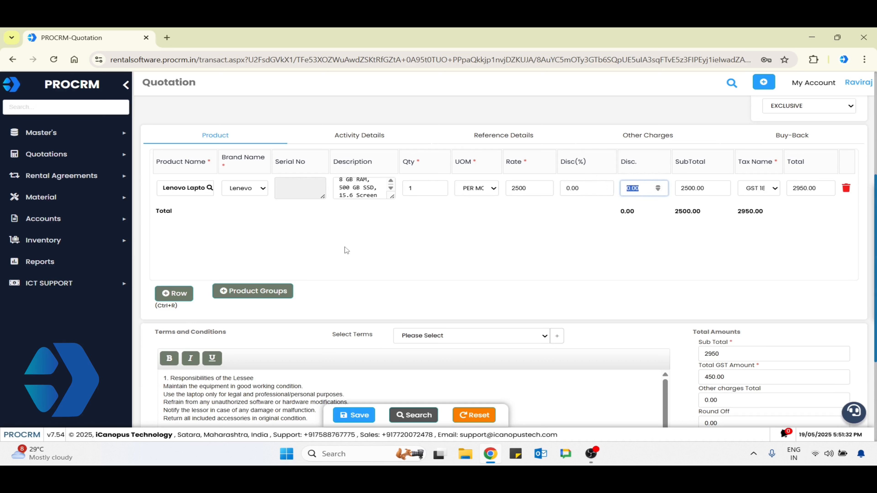
pyautogui.hotkey('shift', 'Tab')
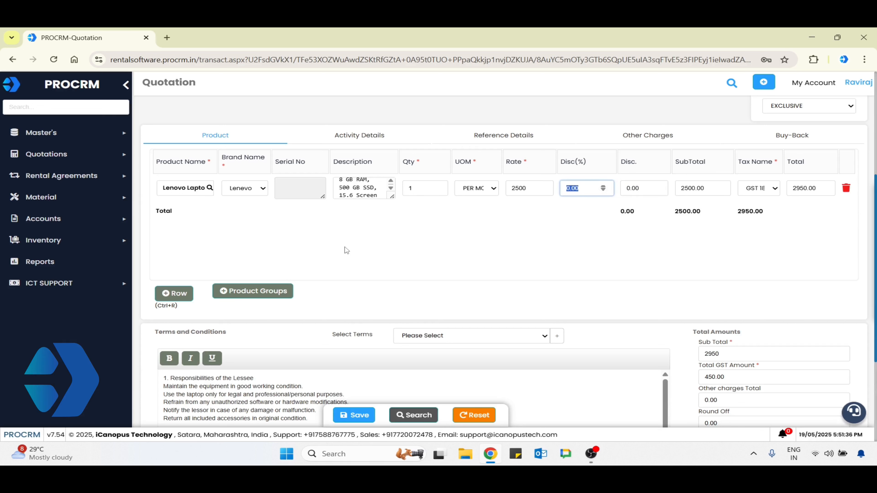
pyautogui.write('5')
pyautogui.press('Tab')
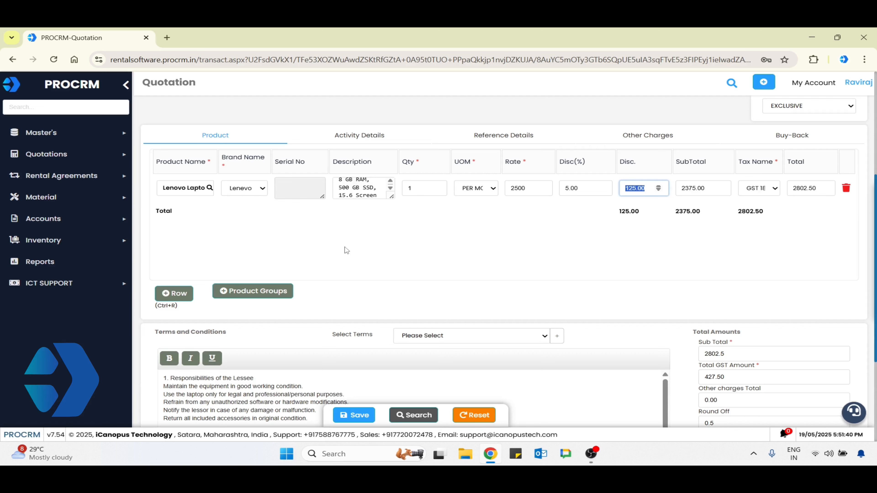
pyautogui.write('150')
pyautogui.press('Tab')
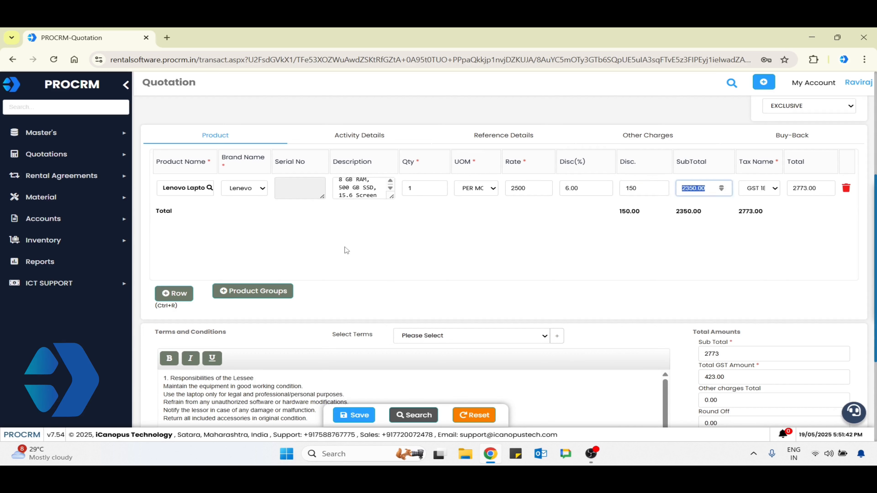
# Step: Reset the Lenovo Laptop's discount percentage to 0
pyautogui.click(578, 188)
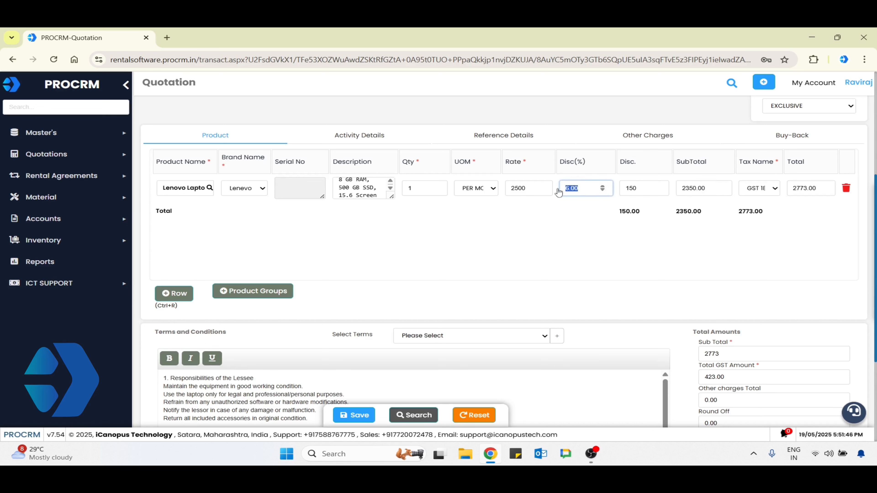
pyautogui.write('0')
pyautogui.press('Tab')
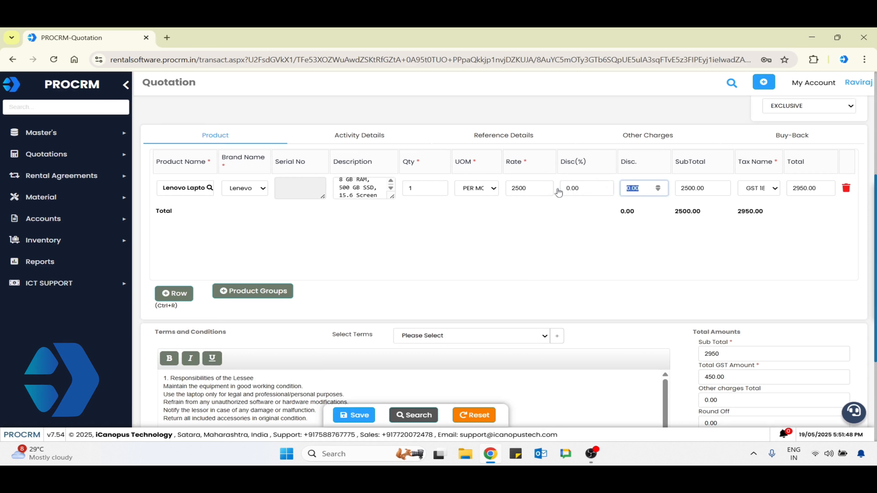
# Step: Set the tax on the Lenovo Laptop row to GST 18%
pyautogui.press('Tab')
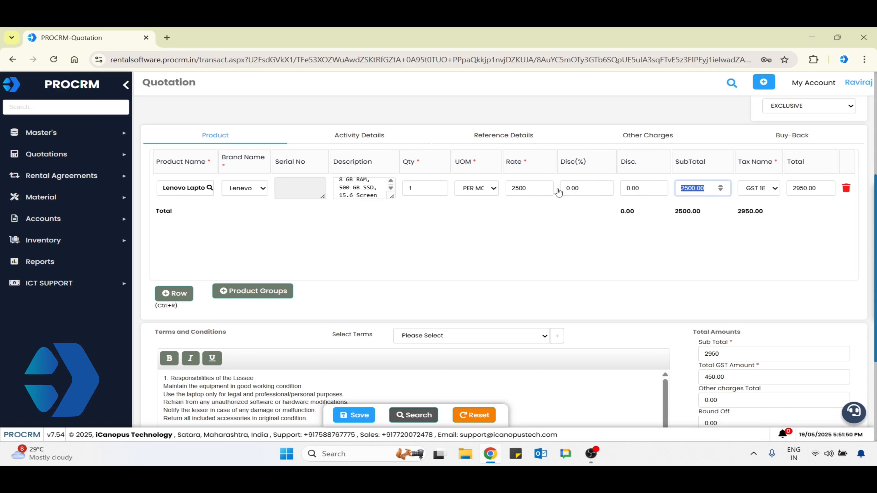
pyautogui.press('Tab')
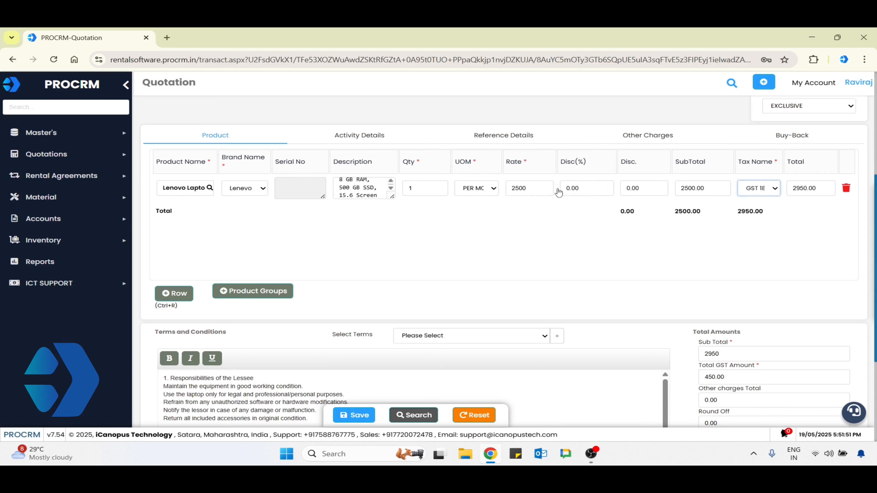
pyautogui.click(757, 191)
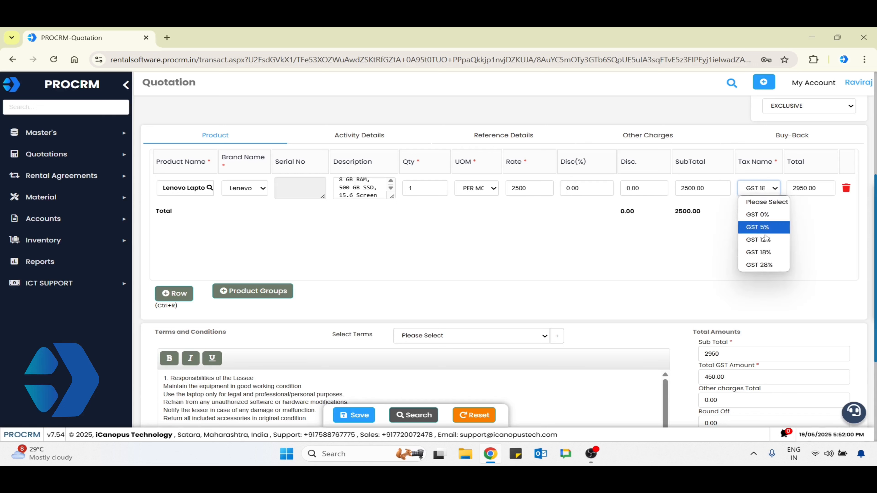
pyautogui.click(761, 255)
# Step: Add a second product row for Dell Latitude 3020 and accept its serial number entry blank
pyautogui.click(170, 294)
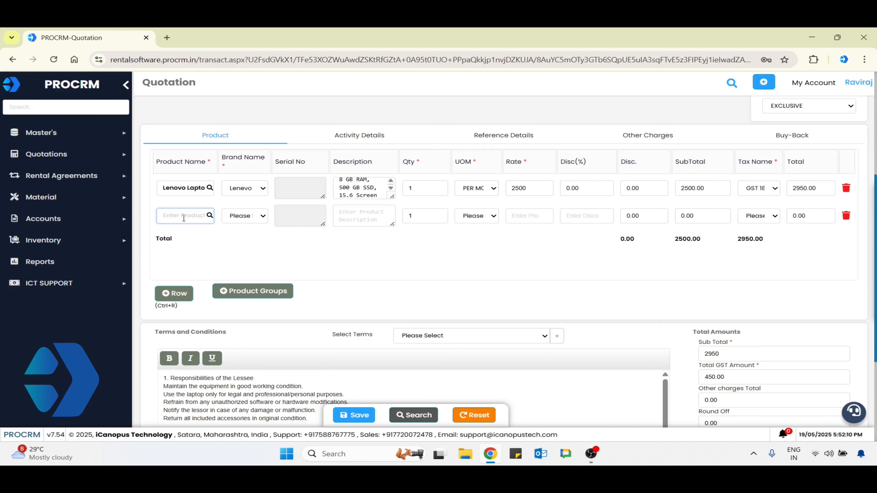
pyautogui.write('dell')
pyautogui.press('Return')
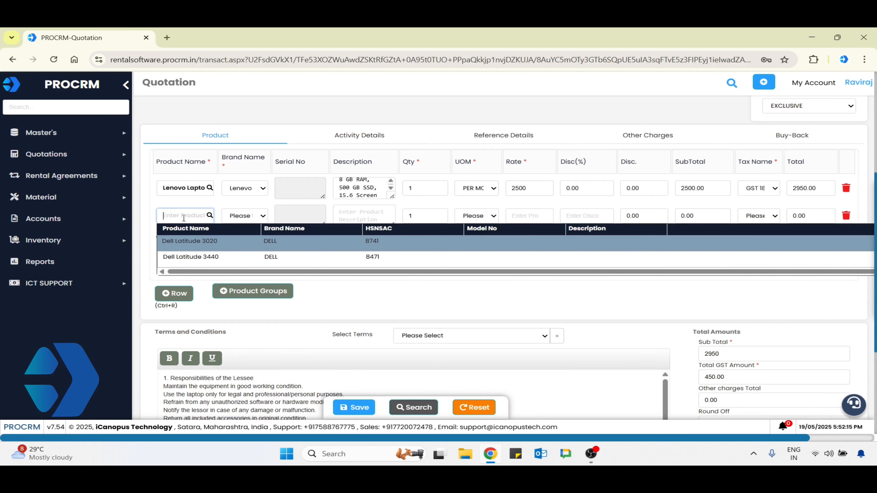
pyautogui.press('Return')
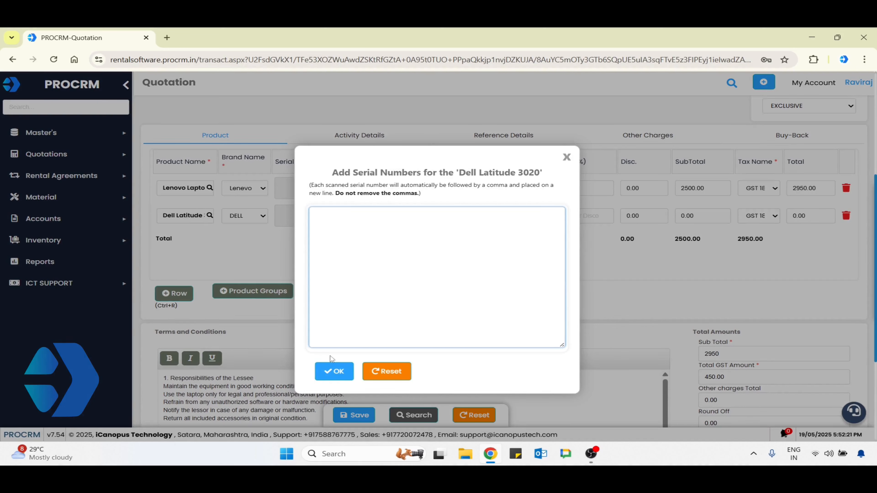
pyautogui.click(328, 371)
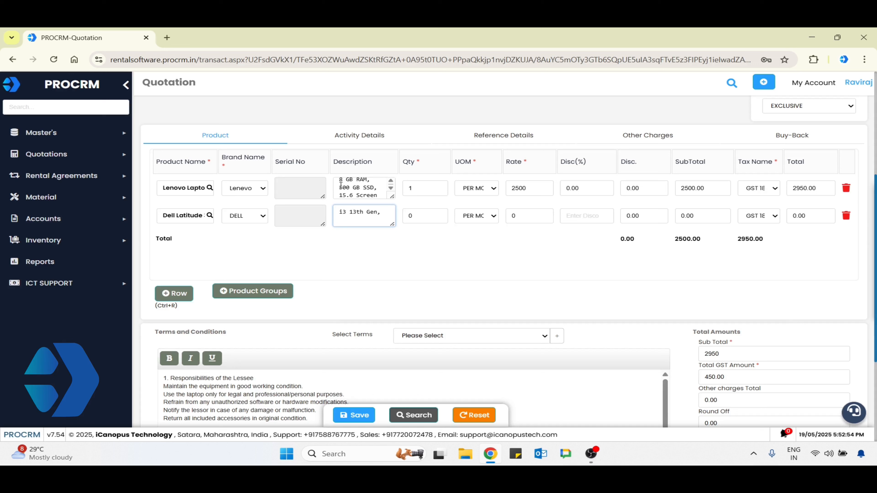
# Step: Copy the "8 GB RAM, 500 GB SSD, 15.6 Screen" specification from the Lenovo description into the Dell description after "i3 13th Gen,"
pyautogui.moveTo(339, 183); pyautogui.dragTo(380, 194)
pyautogui.hotkey('ctrl', 'c')
pyautogui.click(384, 215)
pyautogui.hotkey('ctrl', 'v')
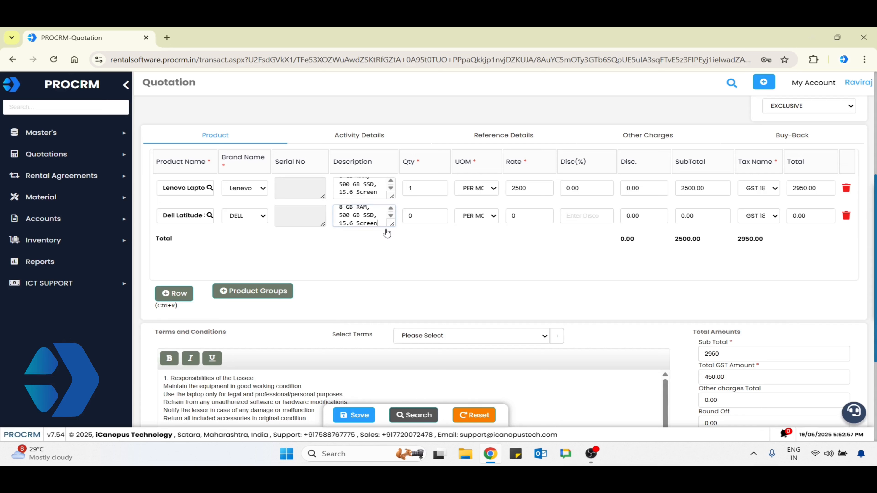
# Step: Set the Dell Latitude 3020's quantity to 1 and its rate to 2500, keeping the unit, discount and tax as they are
pyautogui.press('Tab')
pyautogui.write('1')
pyautogui.press('Tab')
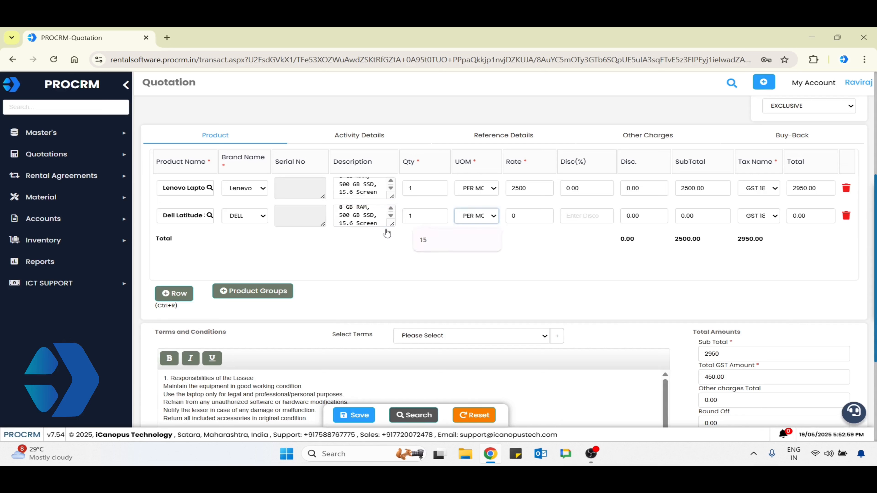
pyautogui.press('Tab')
pyautogui.write('2500')
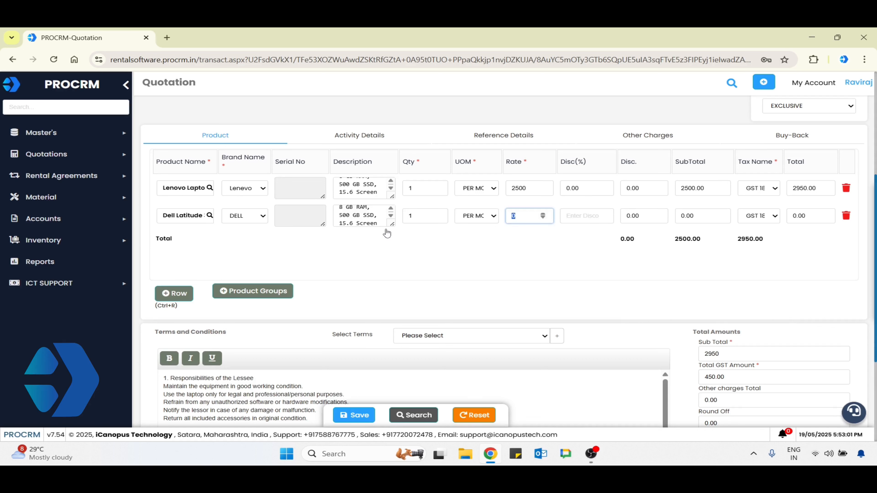
pyautogui.press('Tab')
pyautogui.press('Tab')
pyautogui.press('Tab')
pyautogui.press('Tab')
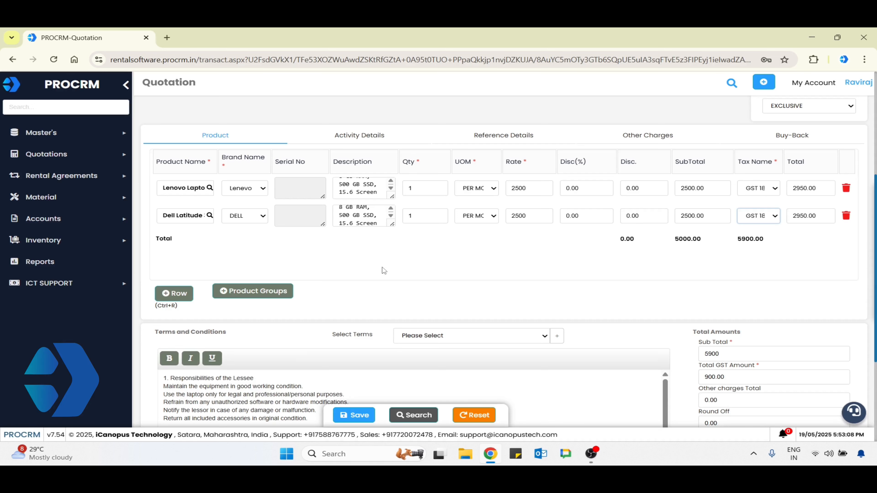
# Step: Review the quotation's terms and conditions and the available term templates, keeping the existing terms
pyautogui.scroll(-3, 384, 271)
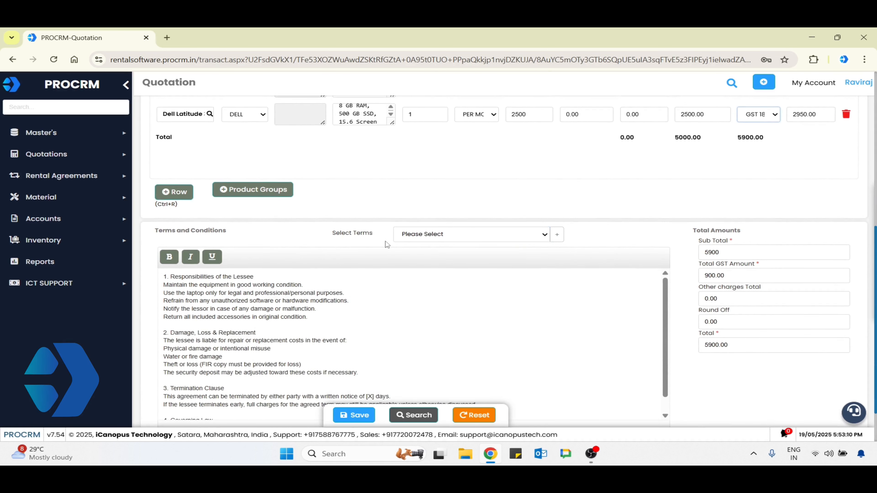
pyautogui.scroll(-1, 361, 255)
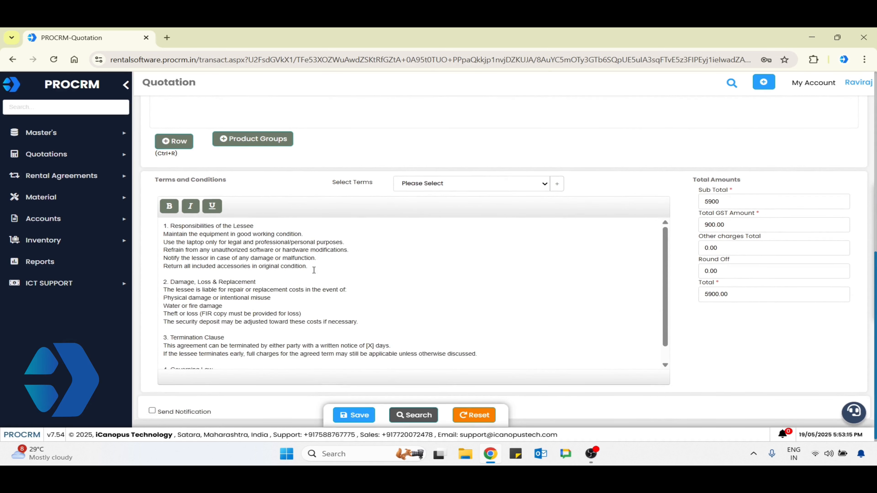
pyautogui.click(437, 187)
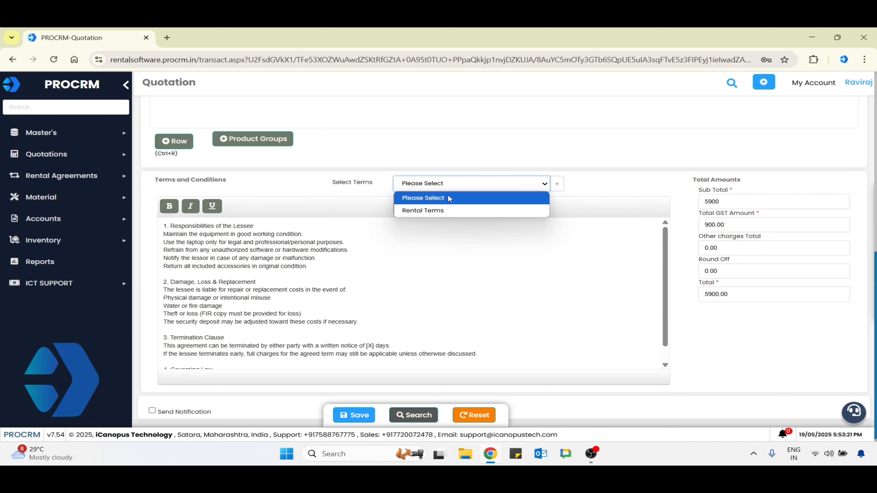
pyautogui.click(675, 208)
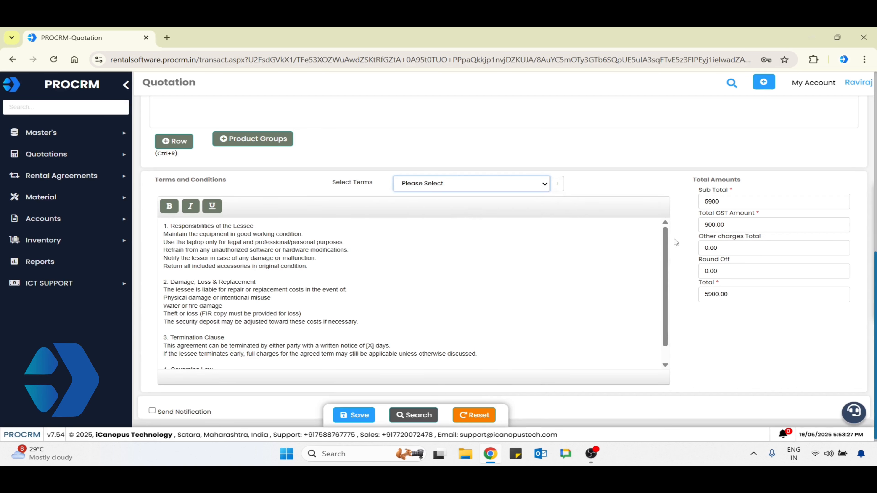
# Step: Open the contact selection for sending the quotation's notification and close it without choosing a contact
pyautogui.scroll(-1, 718, 319)
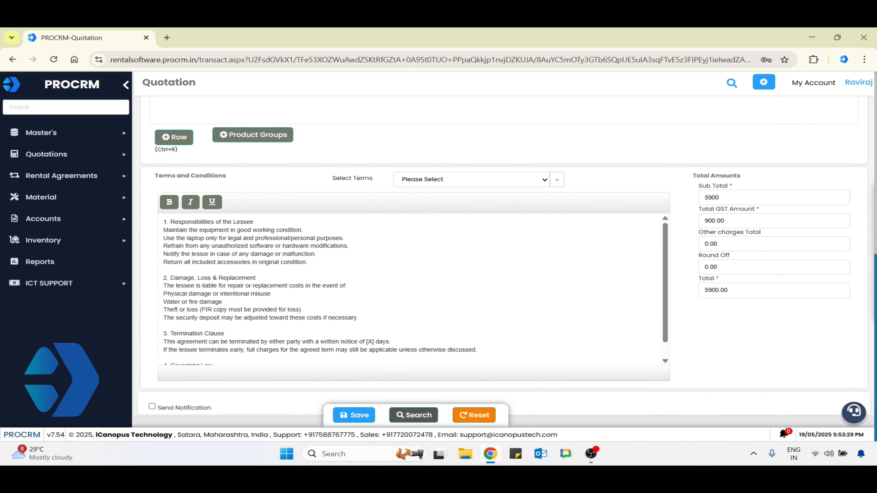
pyautogui.click(154, 408)
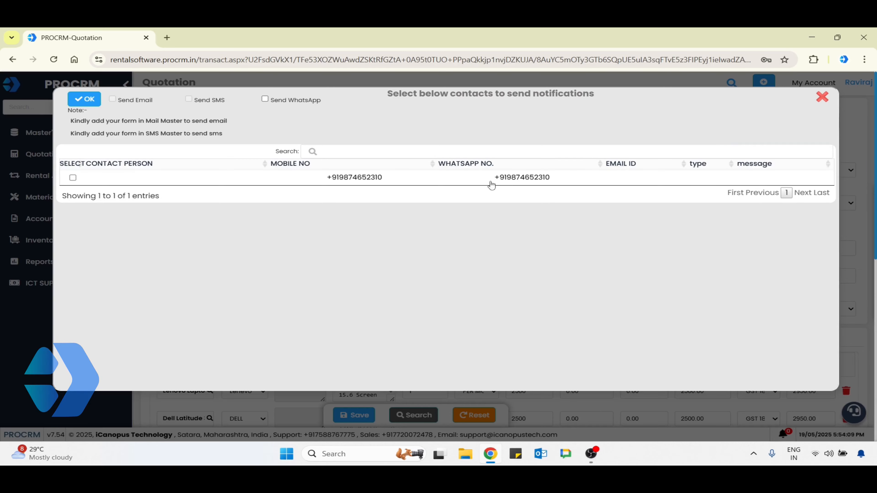
pyautogui.click(823, 99)
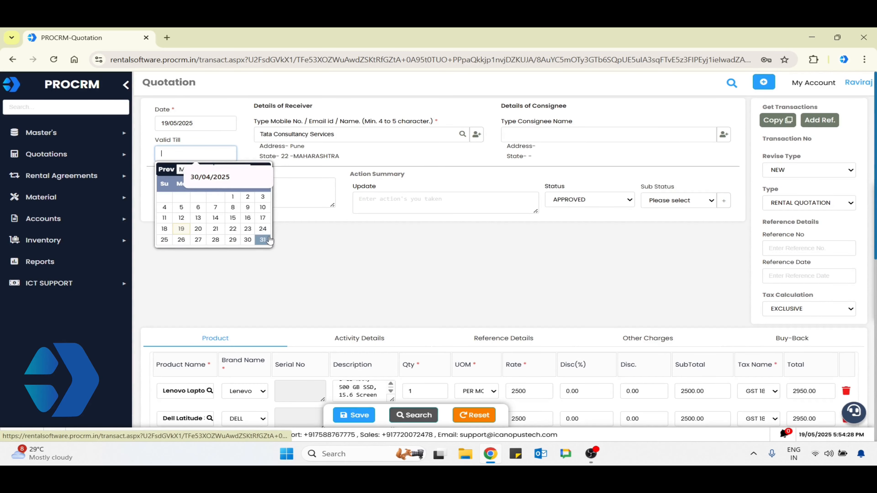
# Step: Set the quotation's Valid Till date to 31/05/2025 and save the quotation with a print preview
pyautogui.click(268, 239)
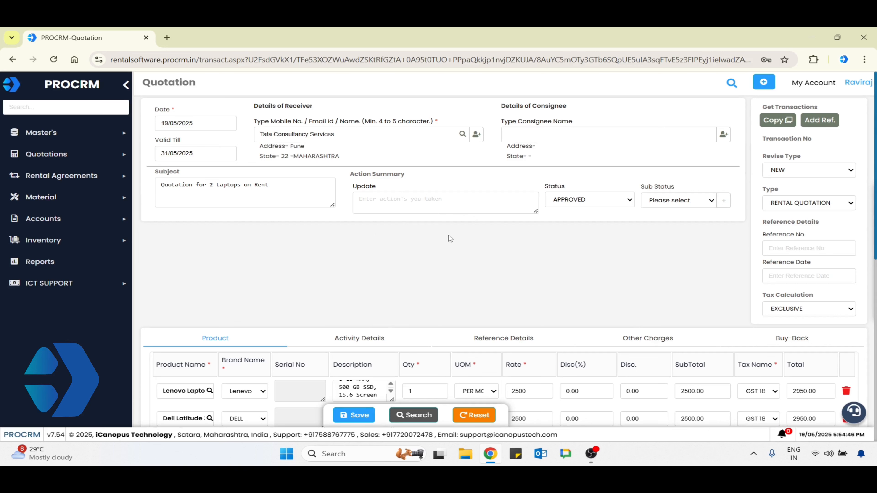
pyautogui.scroll(-5, 385, 241)
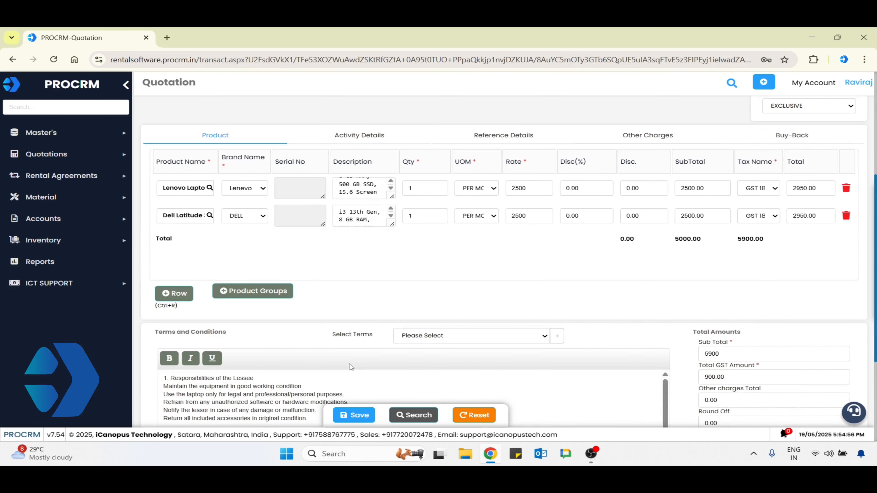
pyautogui.click(359, 416)
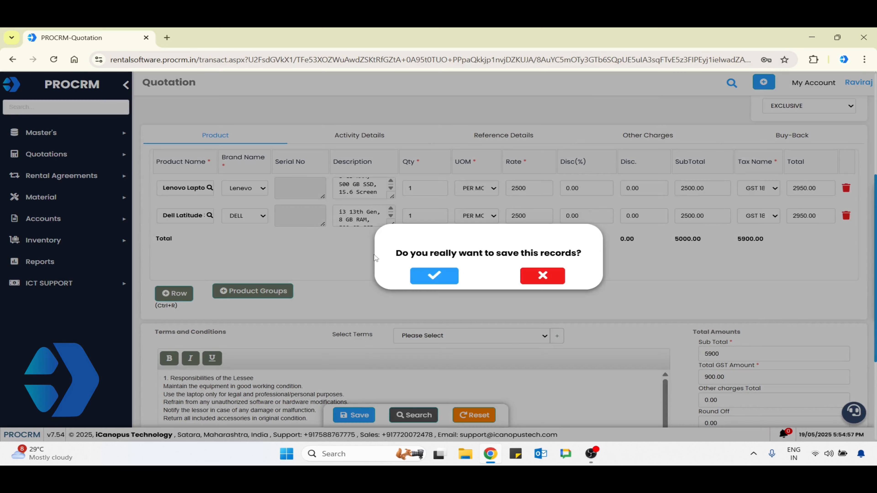
pyautogui.click(433, 276)
pyautogui.click(481, 131)
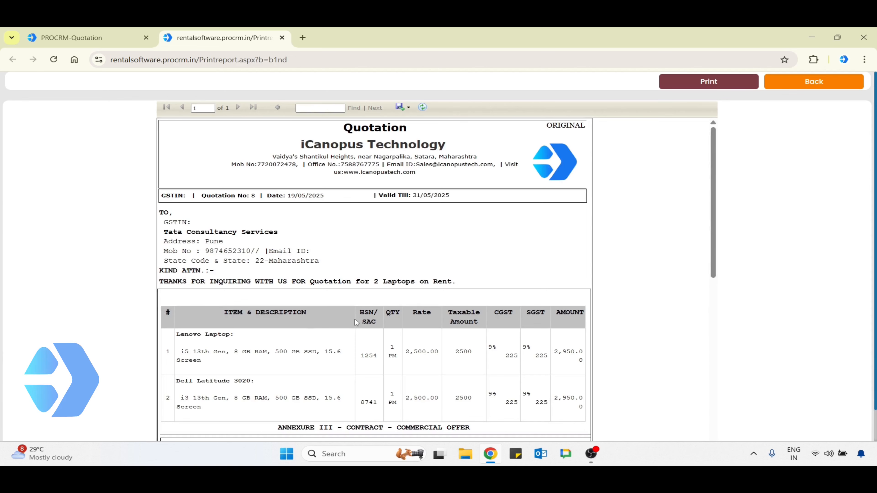
# Step: Review the quotation preview from the header and product lines through the terms, and close the preview
pyautogui.scroll(-1, 355, 319)
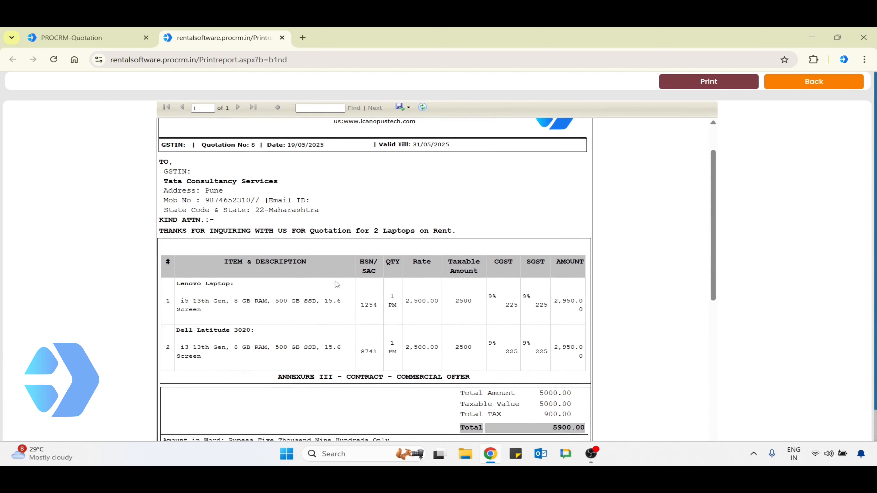
pyautogui.scroll(1, 337, 285)
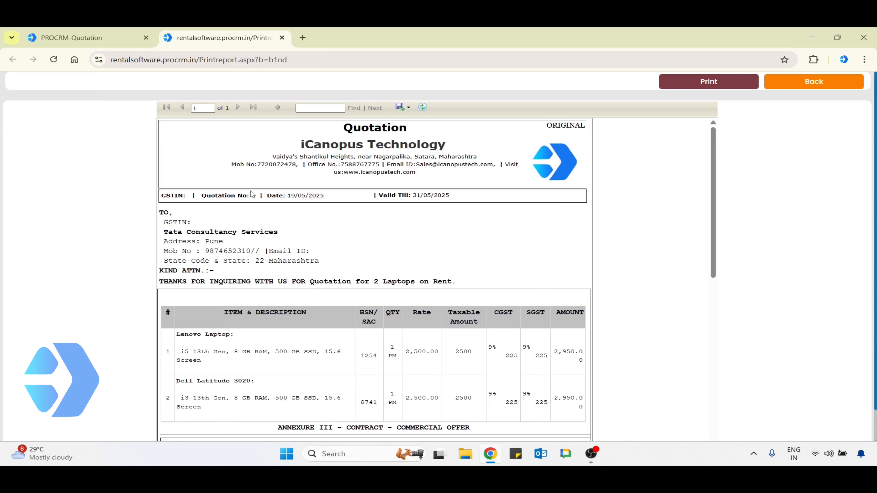
pyautogui.scroll(-4, 314, 284)
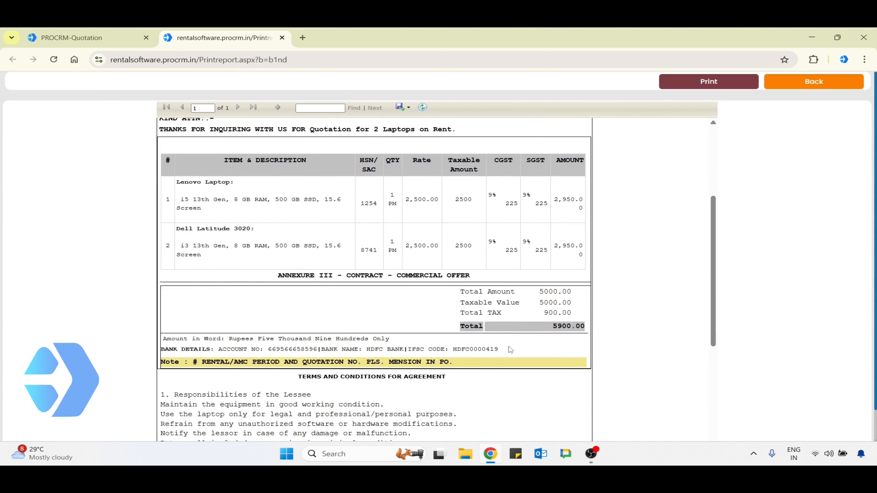
pyautogui.scroll(-5, 510, 350)
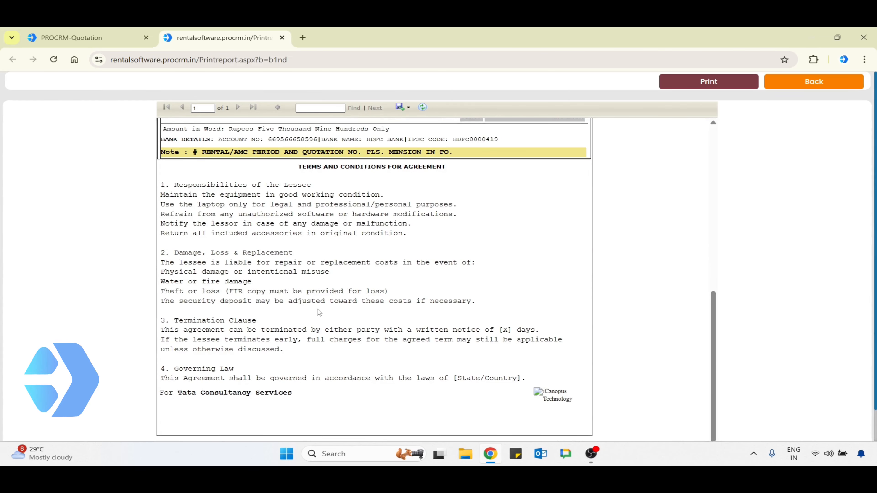
pyautogui.middleClick(205, 39)
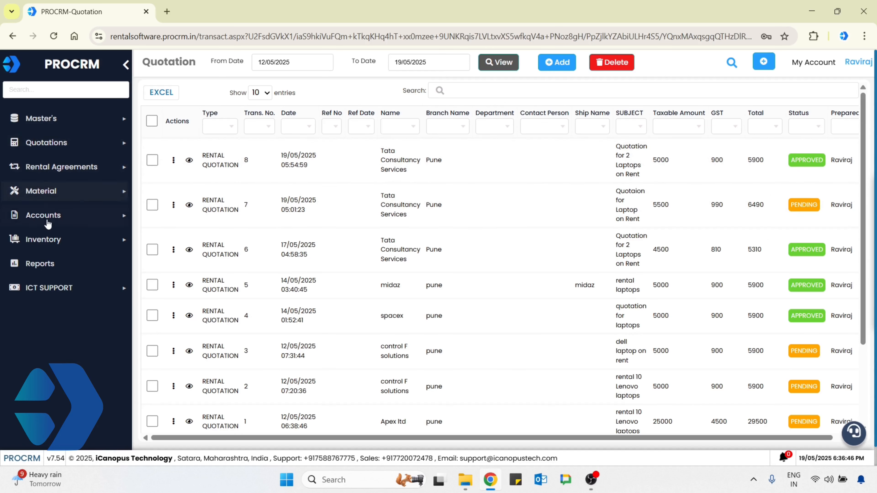
# Step: Start a customer purchase order for Tata Consultancy Services and load both laptop items from the pending quotation
pyautogui.click(48, 221)
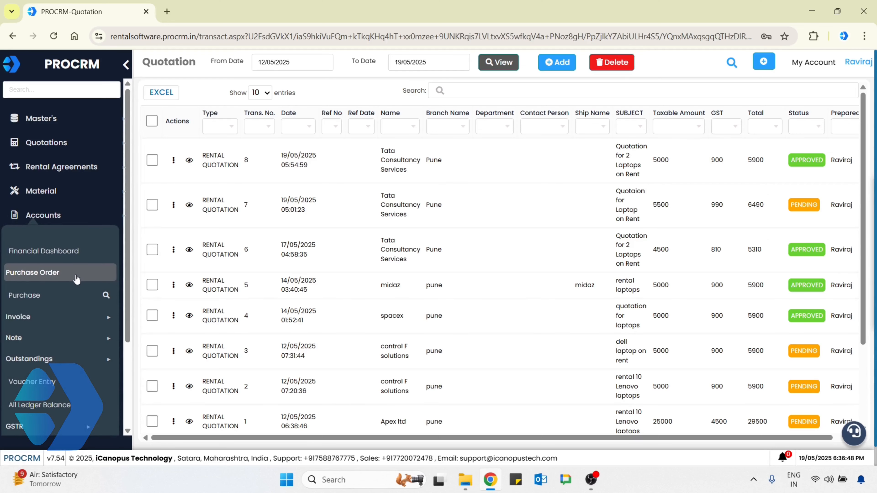
pyautogui.click(77, 279)
pyautogui.click(104, 306)
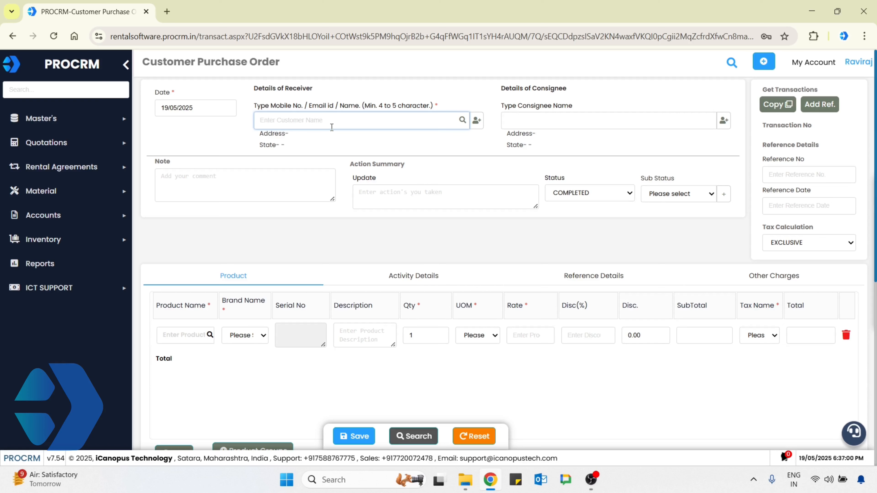
pyautogui.write('tata con')
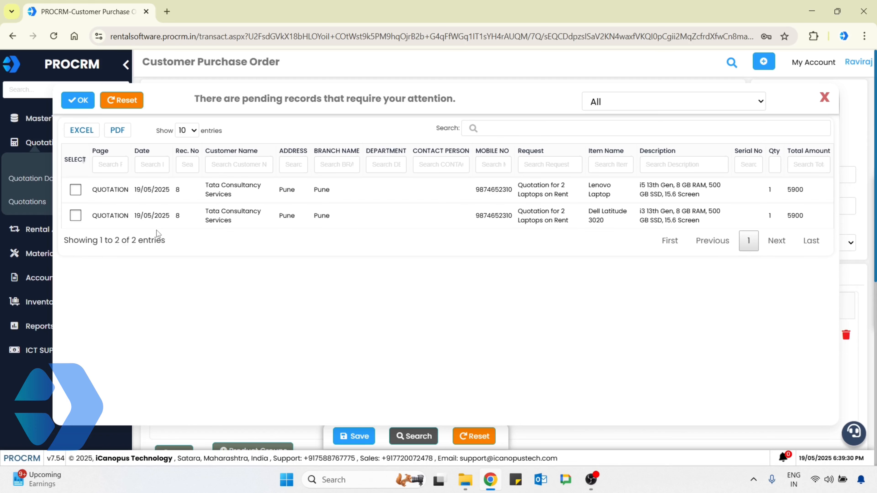
pyautogui.click(75, 190)
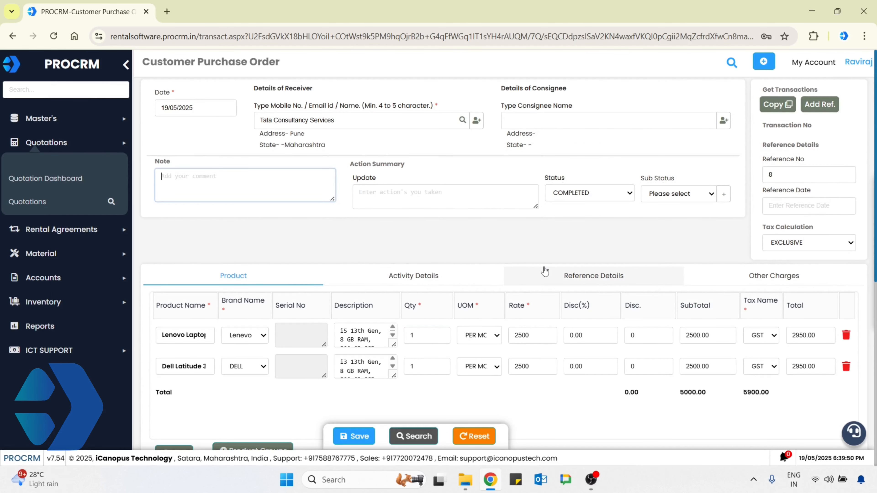
# Step: Save the customer purchase order, review its print preview down to the signature section, and close the preview
pyautogui.scroll(-8, 301, 325)
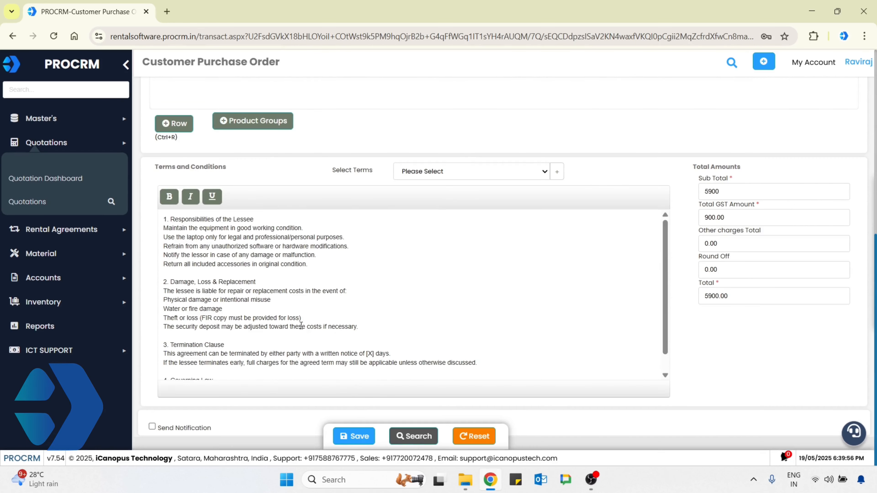
pyautogui.scroll(-1, 301, 325)
pyautogui.click(342, 436)
pyautogui.click(431, 281)
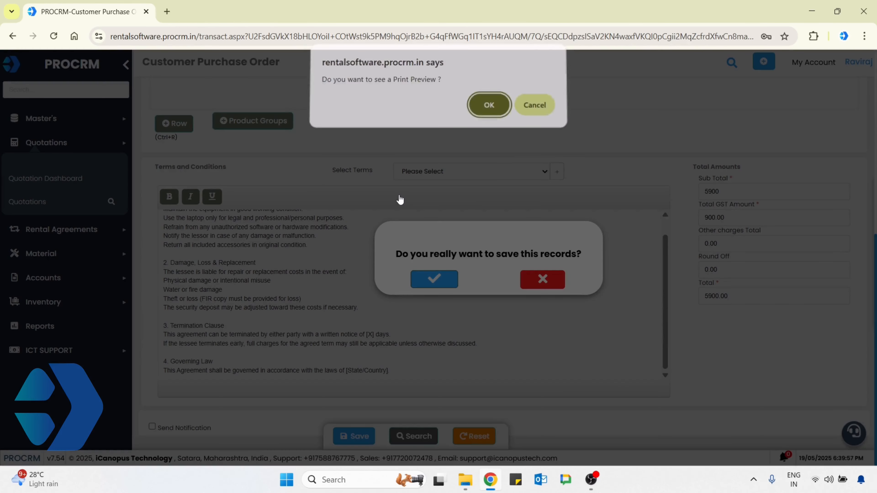
pyautogui.click(489, 105)
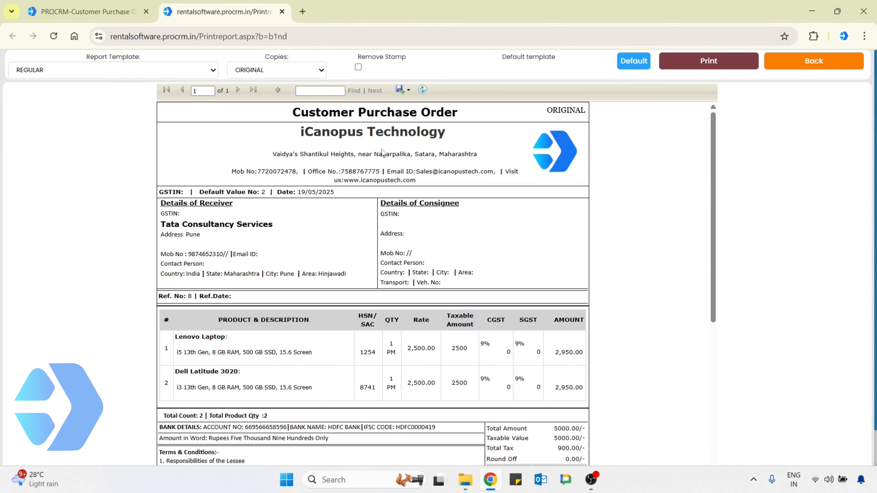
pyautogui.scroll(-7, 246, 279)
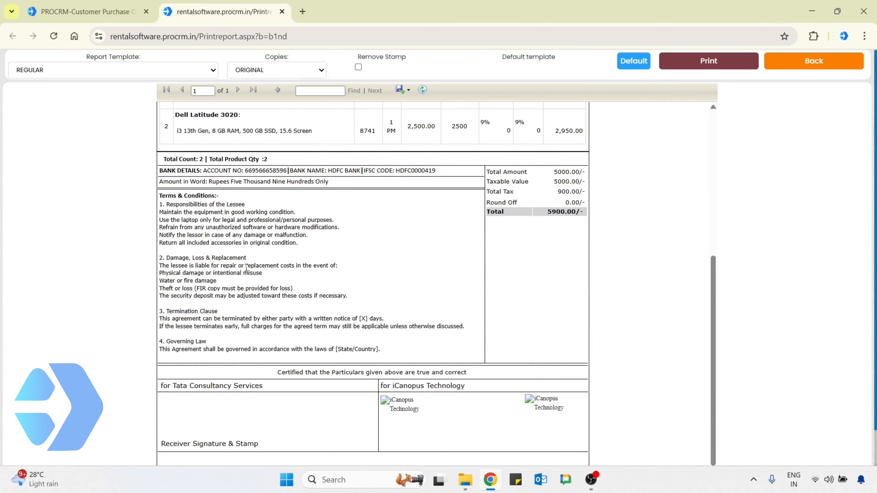
pyautogui.middleClick(215, 11)
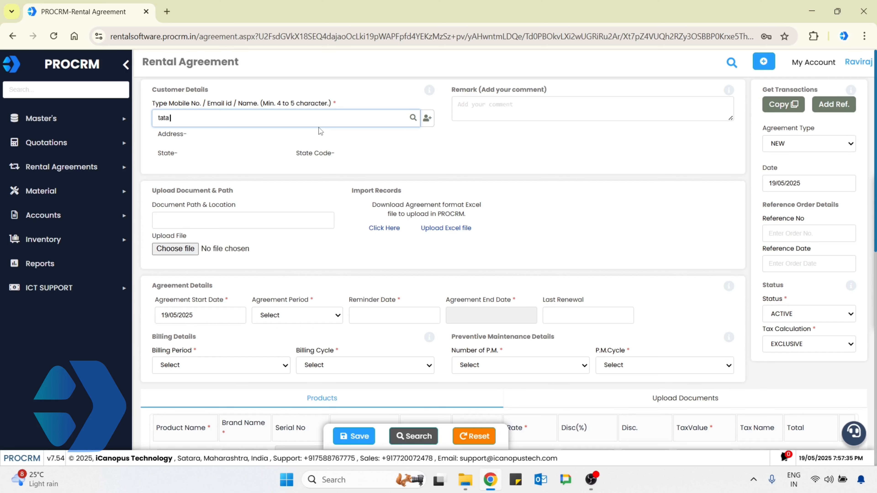
# Step: Choose Tata Consultancy Services as the rental agreement's customer and load both laptop items from the pending customer purchase order
pyautogui.write('con')
pyautogui.press('Return')
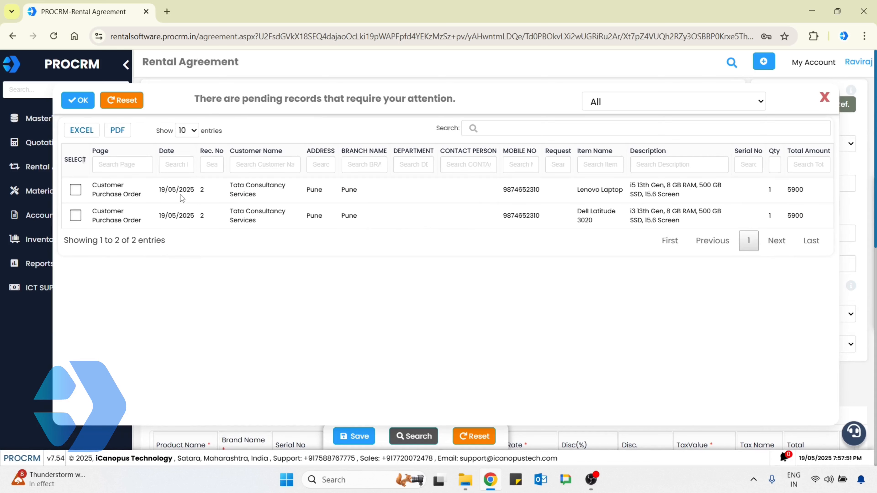
pyautogui.click(76, 189)
pyautogui.click(76, 215)
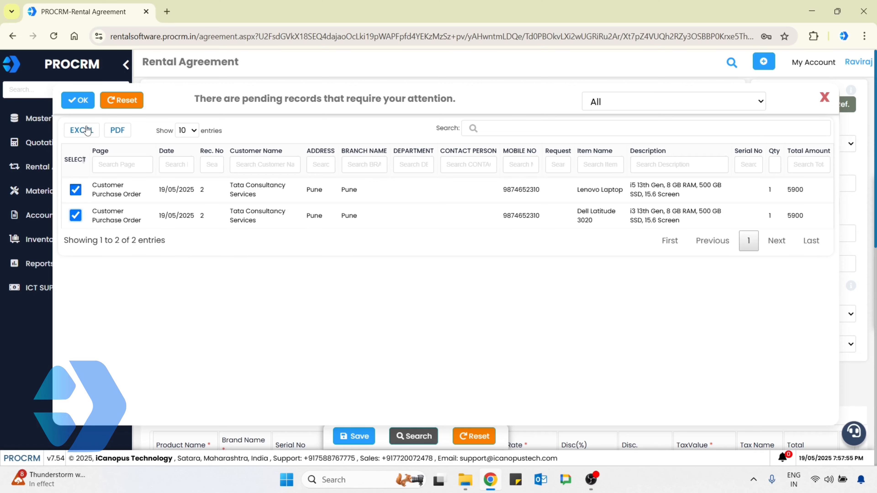
pyautogui.click(79, 102)
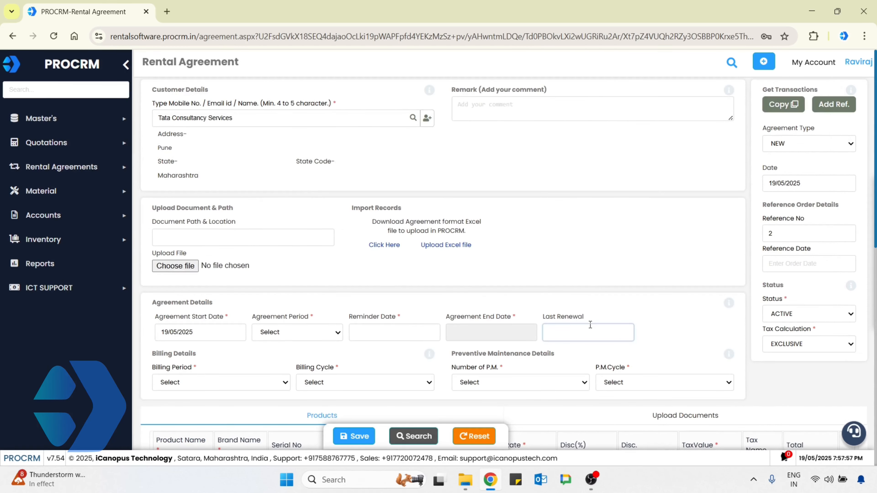
# Step: Set the rental agreement's start date to 01/05/2025 and its agreement period to ANNUALLY, keeping the 01/03/2026 reminder date
pyautogui.scroll(-5, 483, 204)
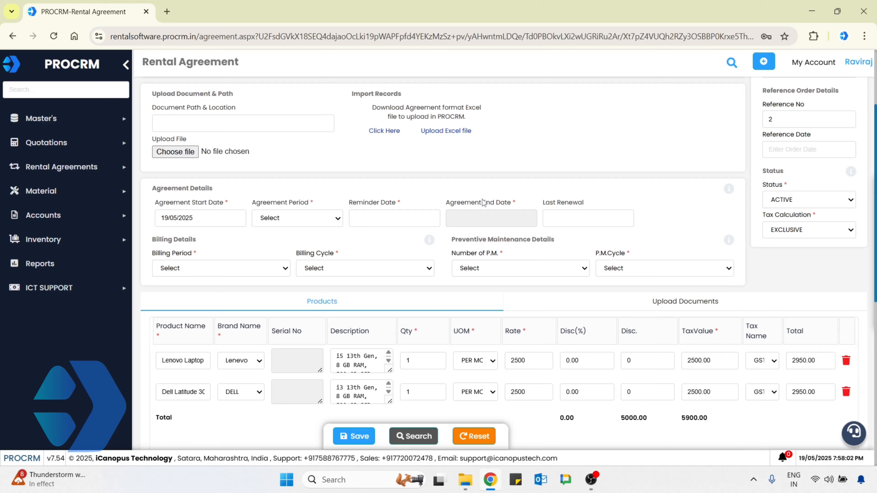
pyautogui.click(206, 311)
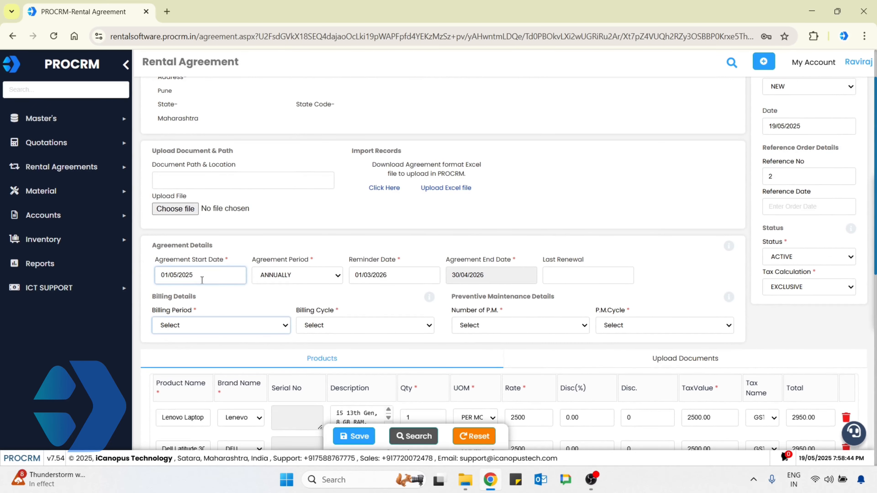
pyautogui.click(199, 278)
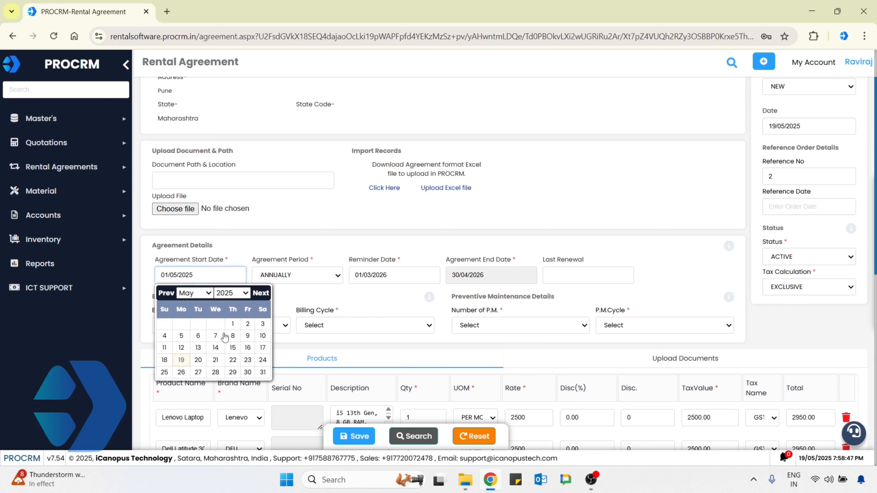
pyautogui.click(234, 325)
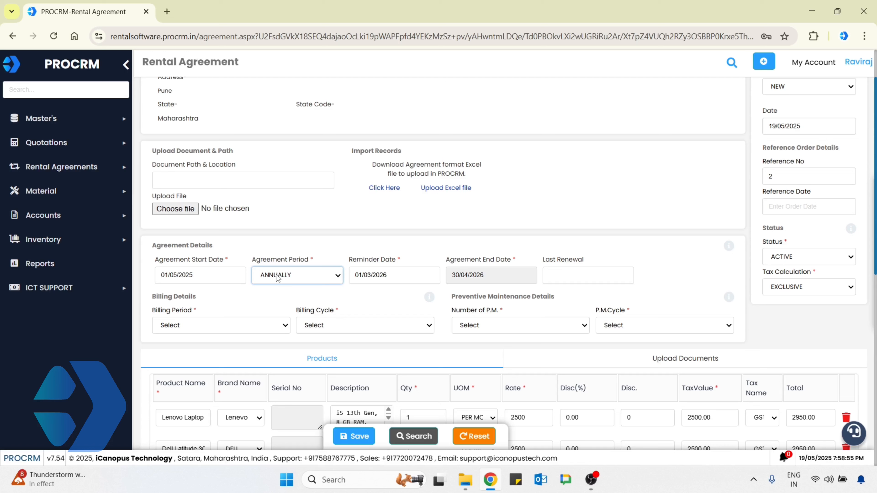
pyautogui.click(278, 278)
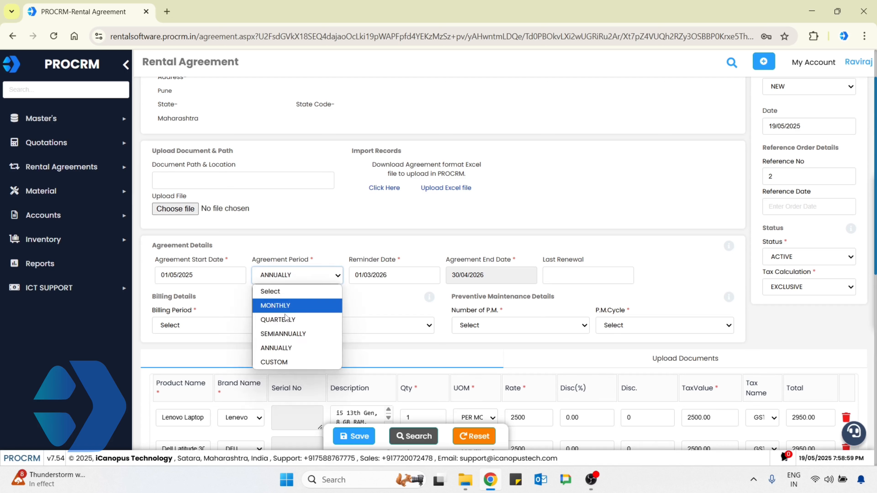
pyautogui.click(280, 352)
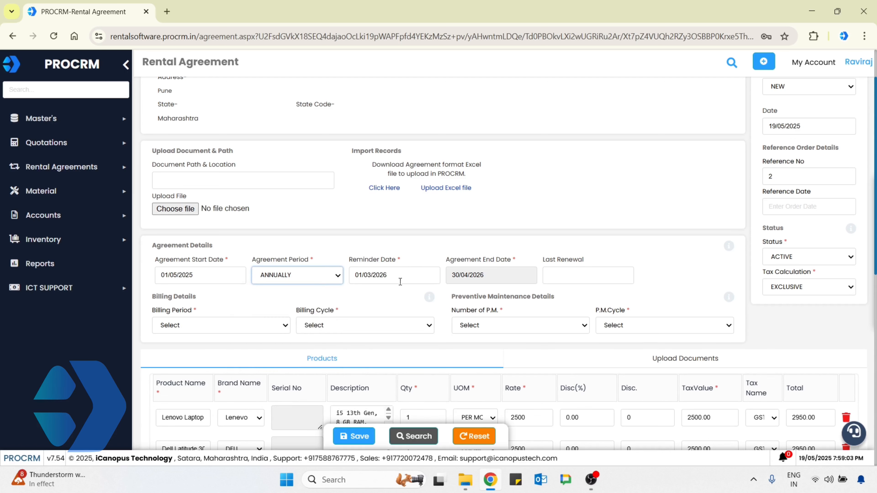
pyautogui.click(400, 278)
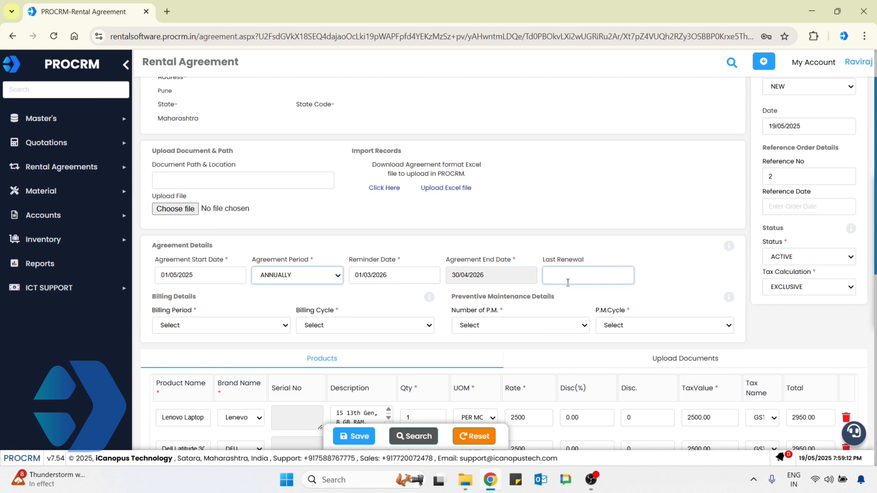
# Step: Set the rental agreement's billing period to MONTHLY and its billing cycle to AFTER
pyautogui.click(184, 325)
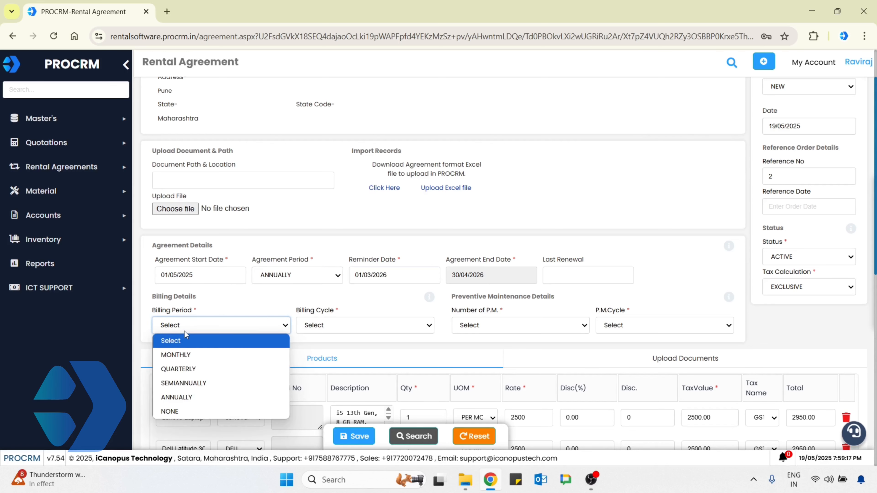
pyautogui.click(175, 359)
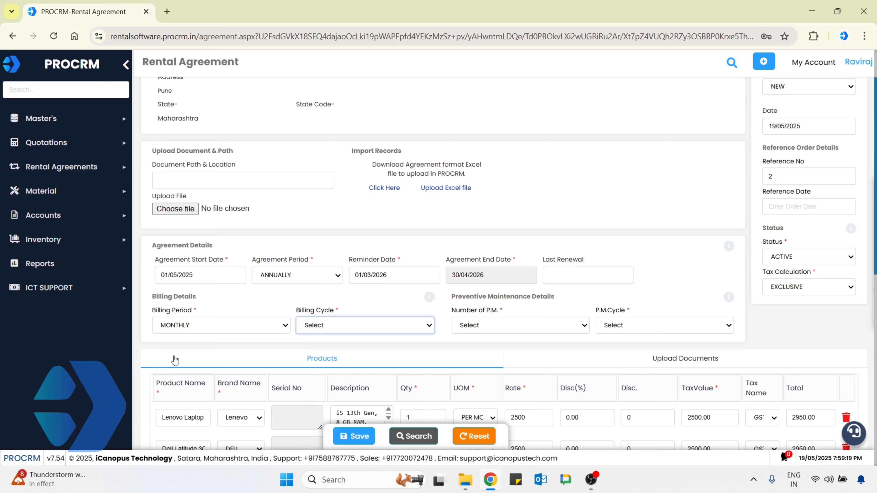
pyautogui.click(352, 335)
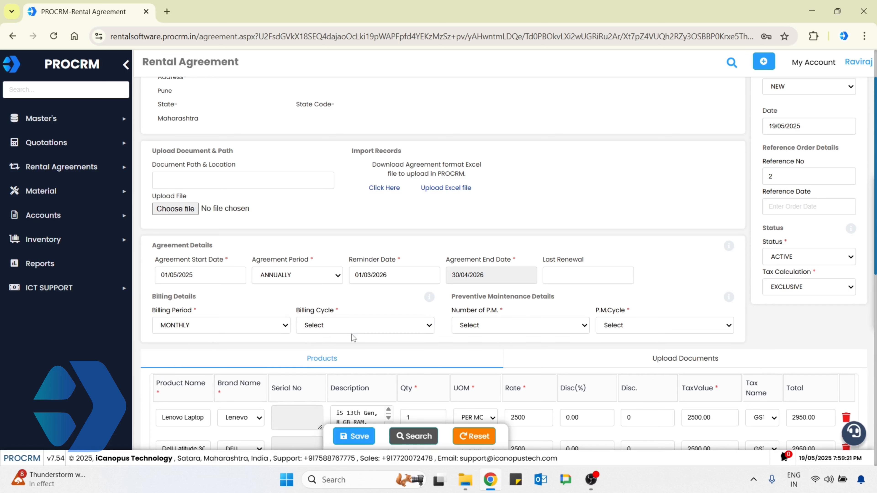
pyautogui.click(354, 332)
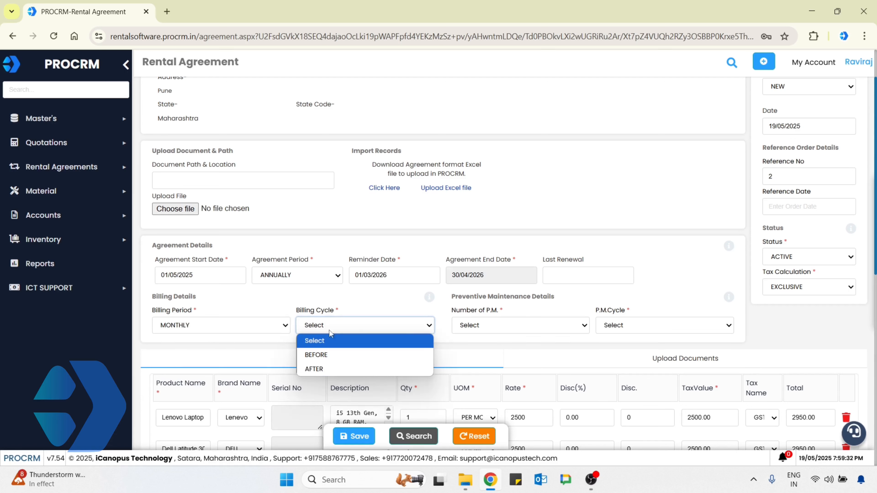
pyautogui.scroll(-2, 361, 324)
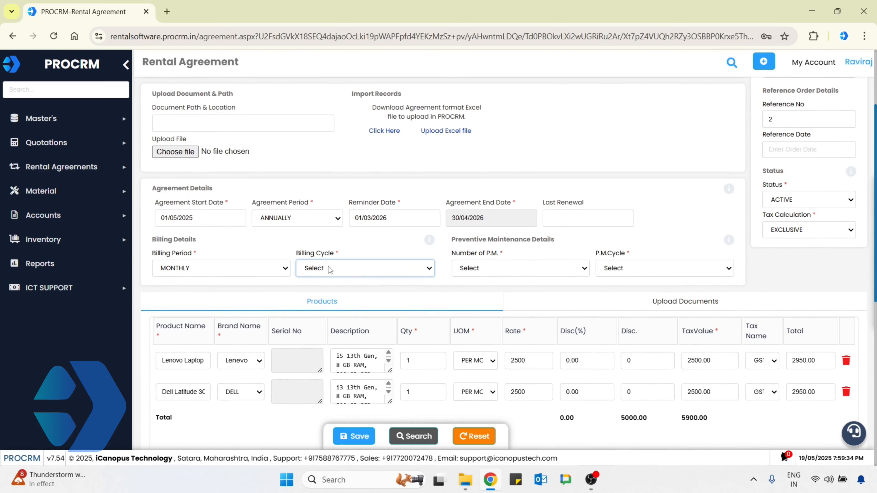
pyautogui.click(332, 271)
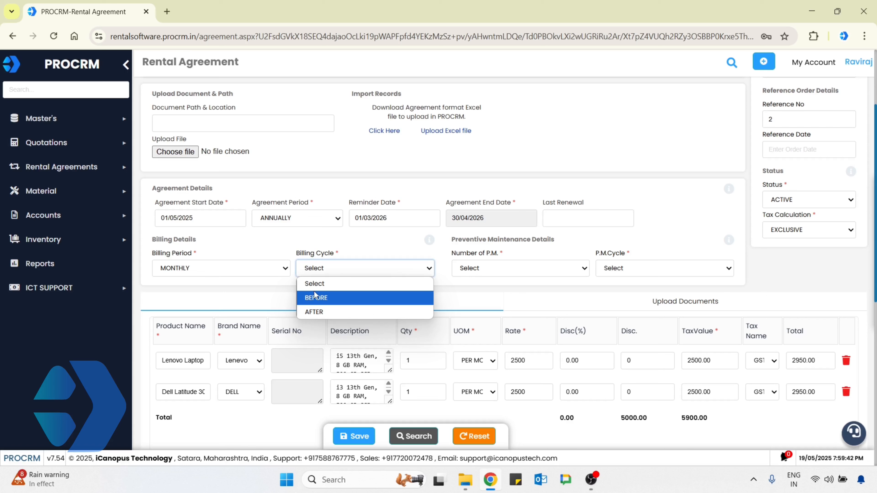
pyautogui.click(323, 312)
pyautogui.click(324, 312)
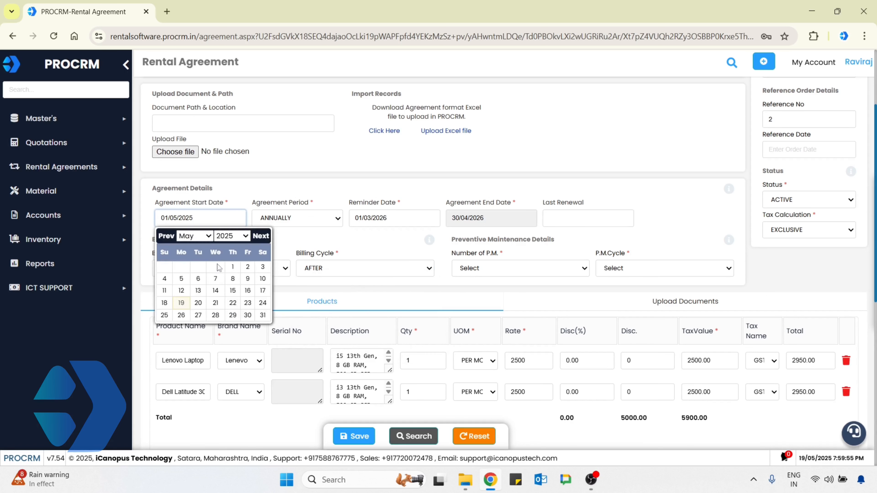
# Step: Change the rental agreement's billing cycle to BEFORE
pyautogui.click(331, 288)
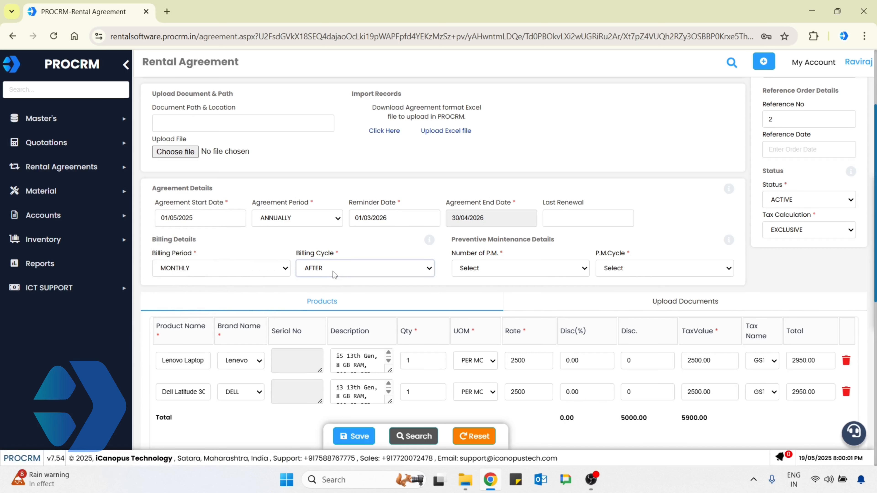
pyautogui.click(334, 273)
pyautogui.click(327, 297)
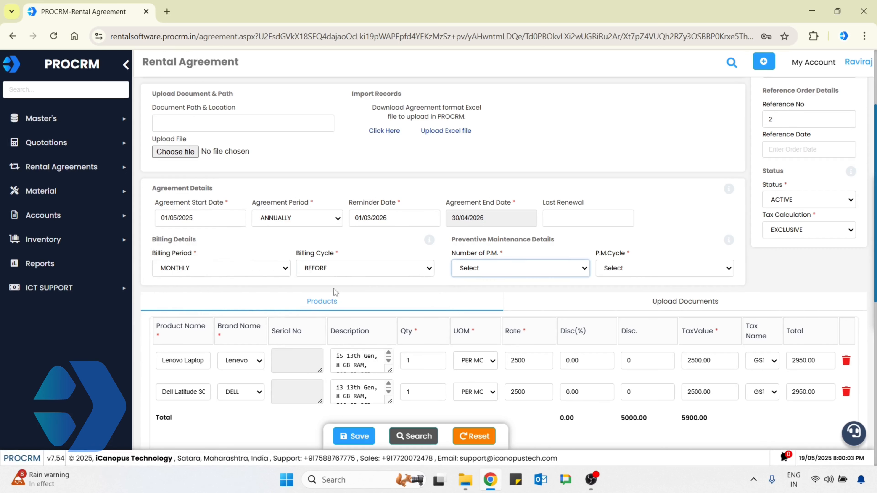
# Step: Set the preventive maintenance details to 0 for the number of P.M. and BEFORE for the P.M. cycle
pyautogui.click(475, 273)
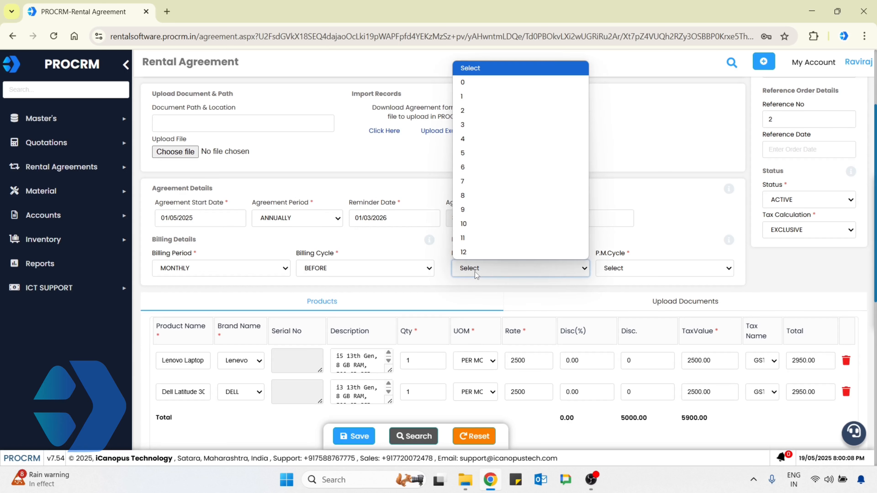
pyautogui.click(472, 83)
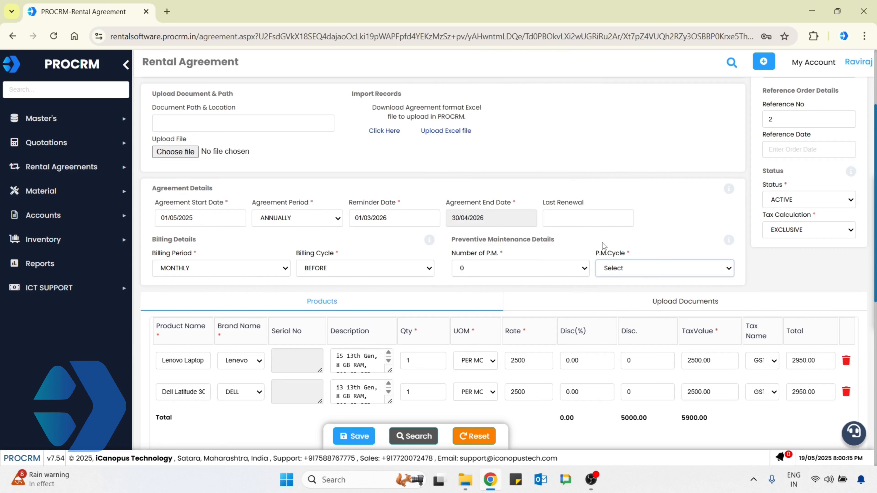
pyautogui.click(618, 273)
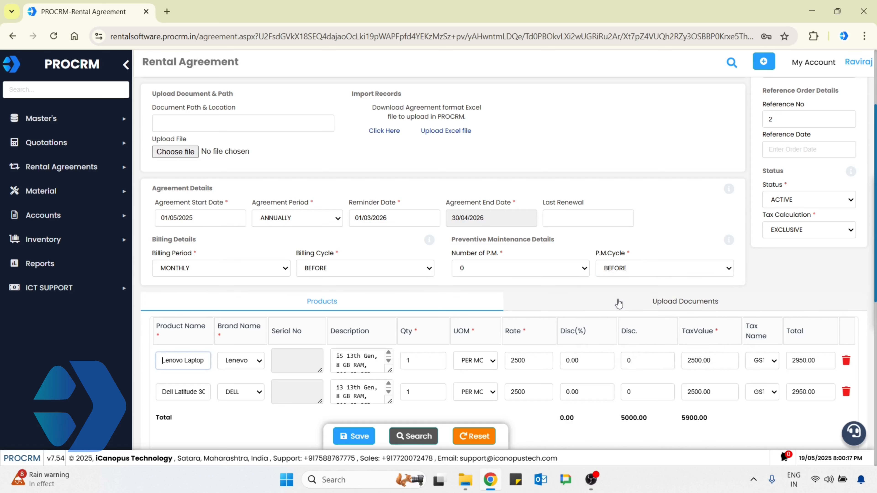
# Step: Check the agreement's laptop items and terms, save the rental agreement, and accept printing the record
pyautogui.scroll(-4, 619, 303)
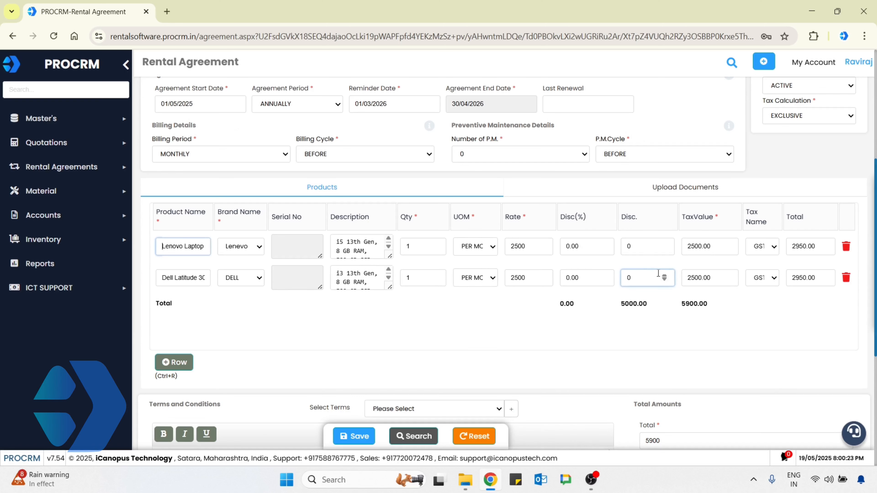
pyautogui.scroll(-5, 632, 304)
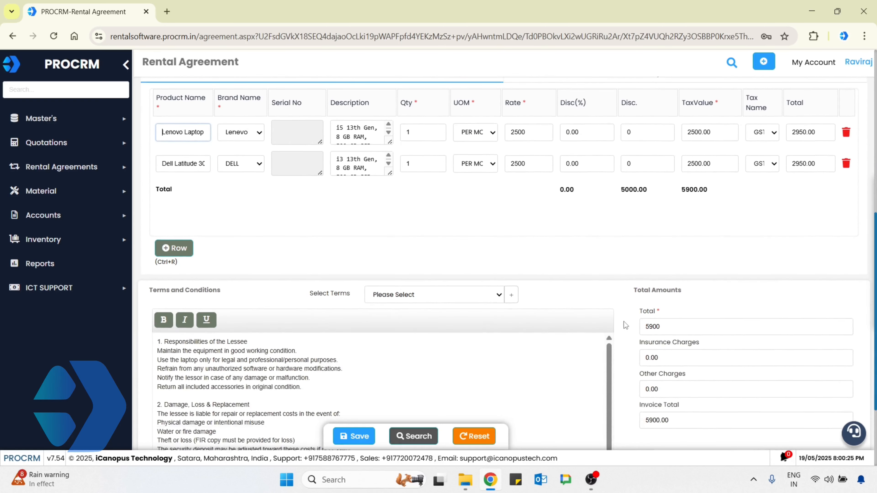
pyautogui.scroll(-2, 624, 326)
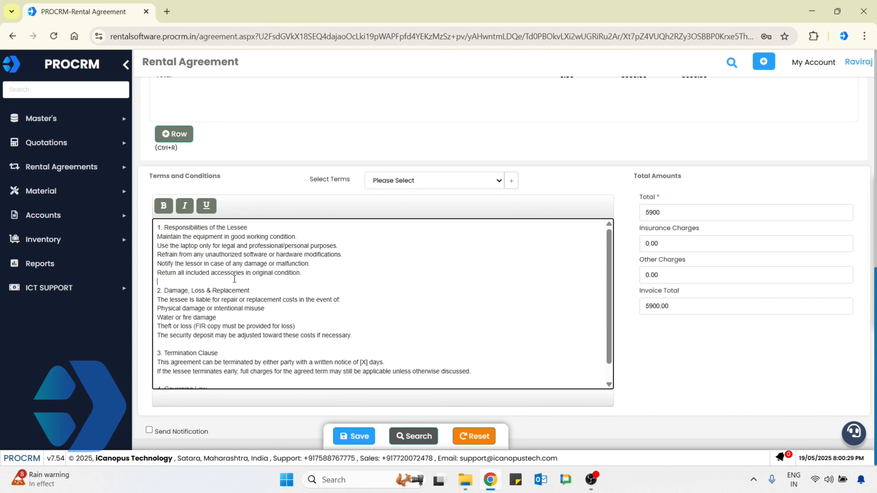
pyautogui.scroll(2, 236, 286)
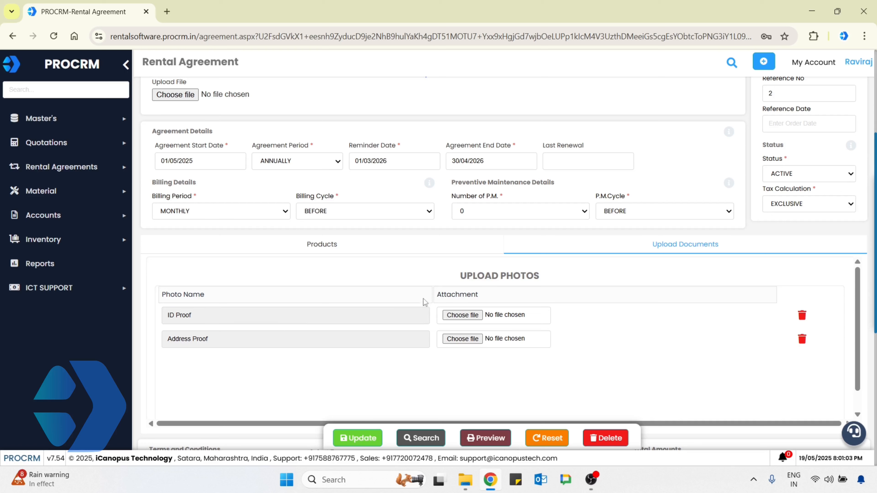
pyautogui.click(322, 334)
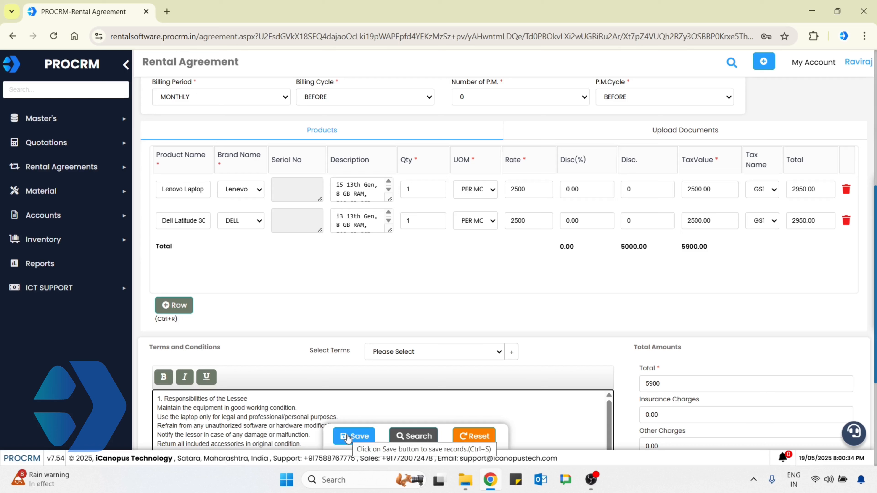
pyautogui.click(348, 437)
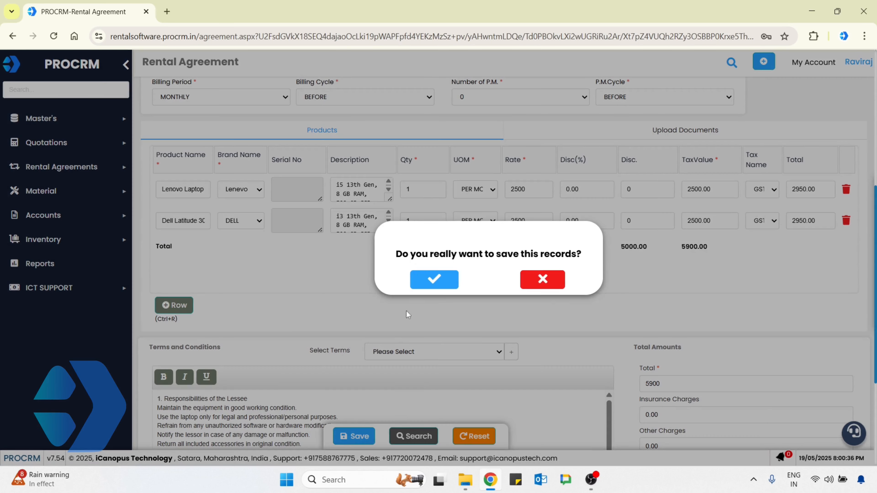
pyautogui.click(435, 279)
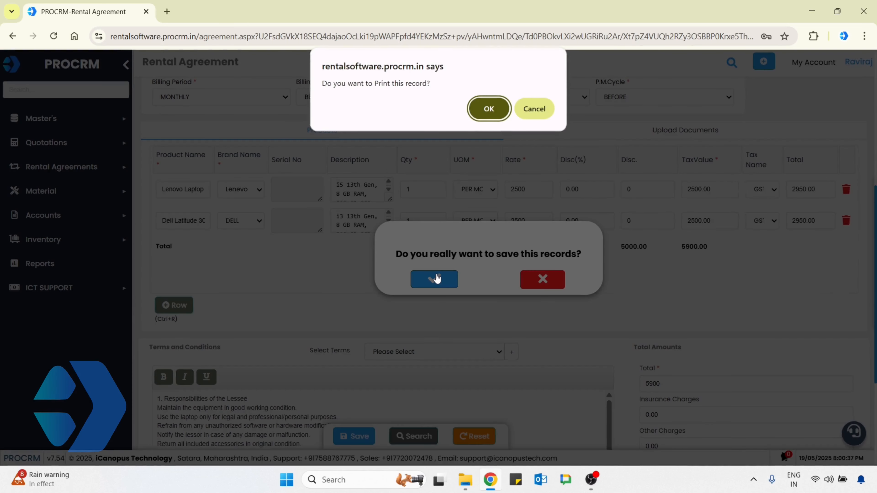
pyautogui.click(484, 109)
# Step: Examine the agreement printout's contract period, commercial offer and terms and conditions, and confirm the print request shown over the agreement list
pyautogui.scroll(-2, 367, 225)
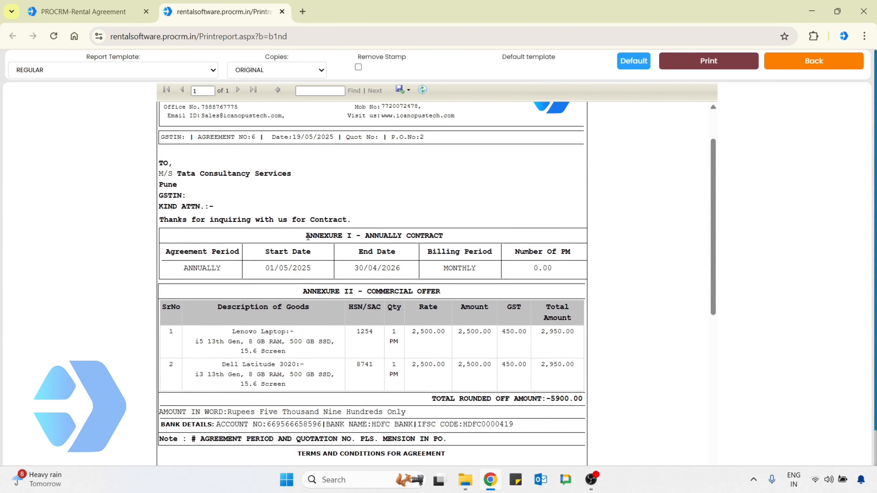
pyautogui.scroll(2, 307, 235)
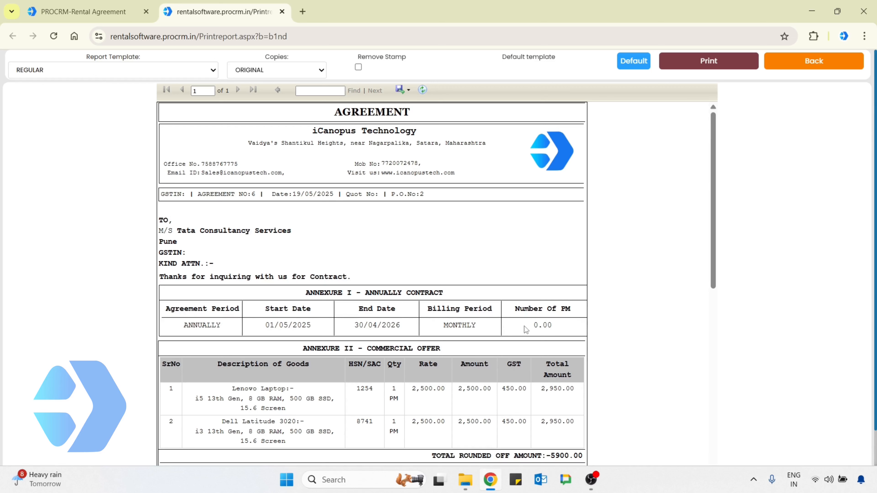
pyautogui.scroll(-1, 524, 326)
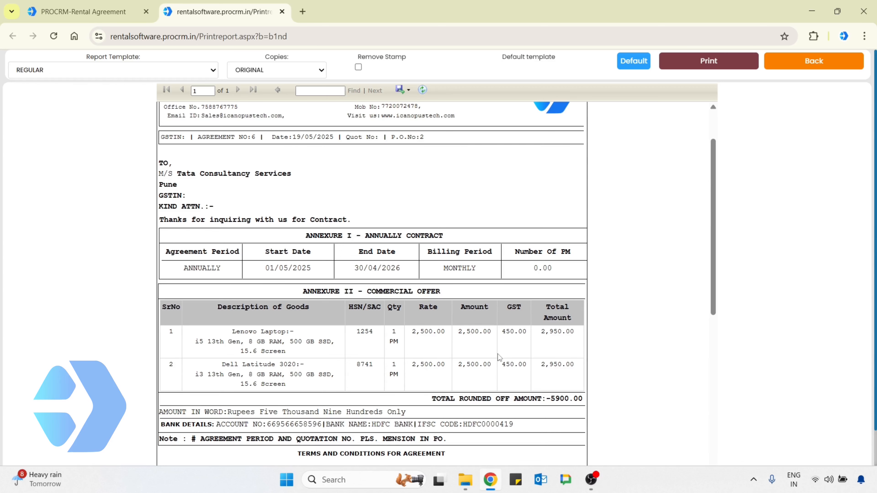
pyautogui.scroll(-3, 477, 360)
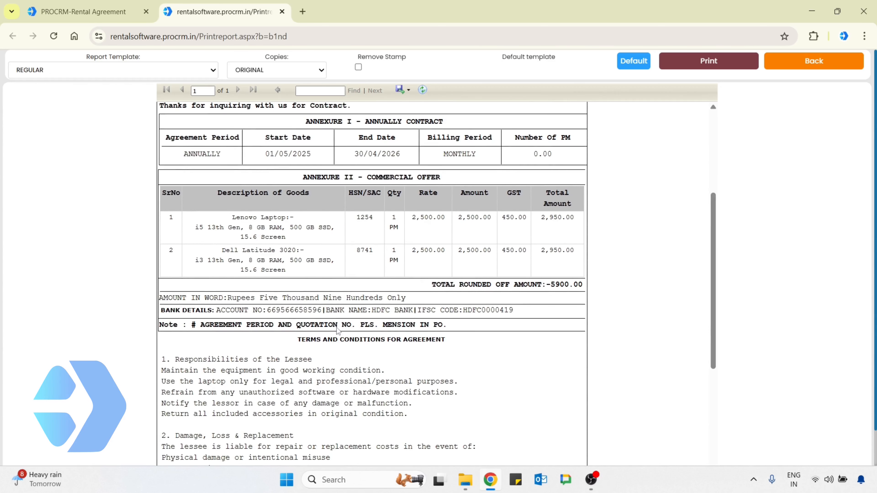
pyautogui.scroll(-3, 336, 328)
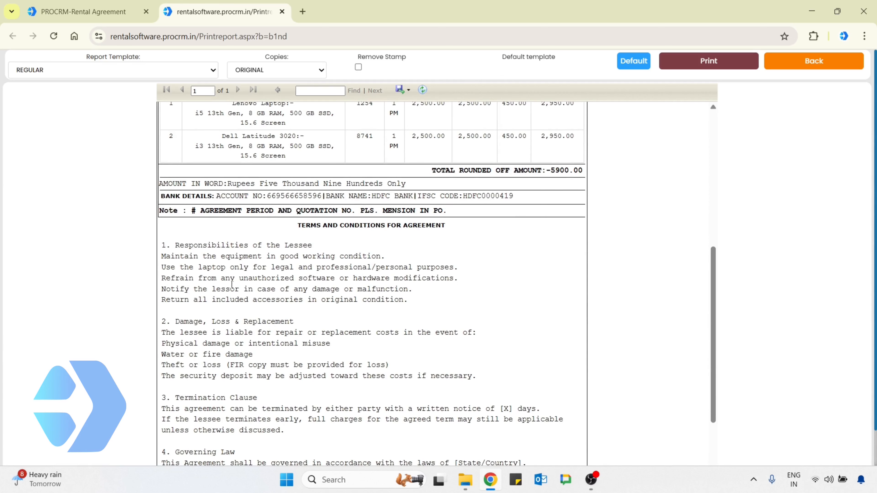
pyautogui.scroll(-3, 232, 285)
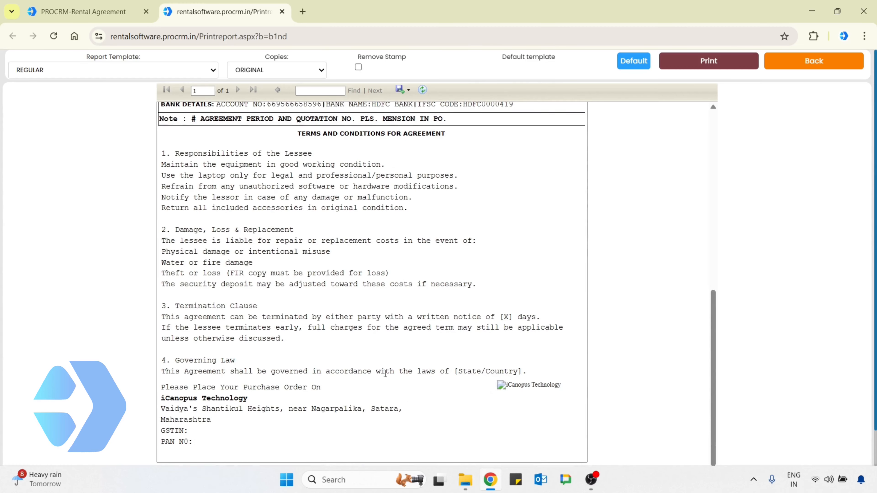
pyautogui.scroll(7, 385, 373)
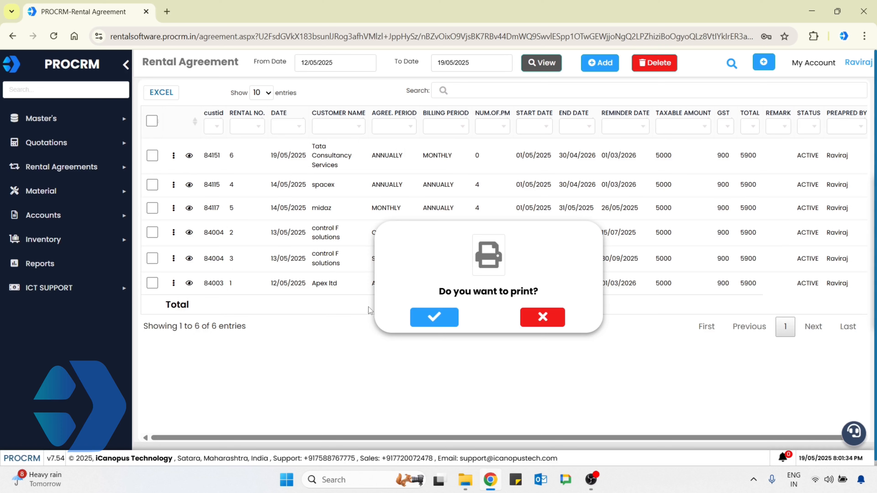
pyautogui.click(450, 316)
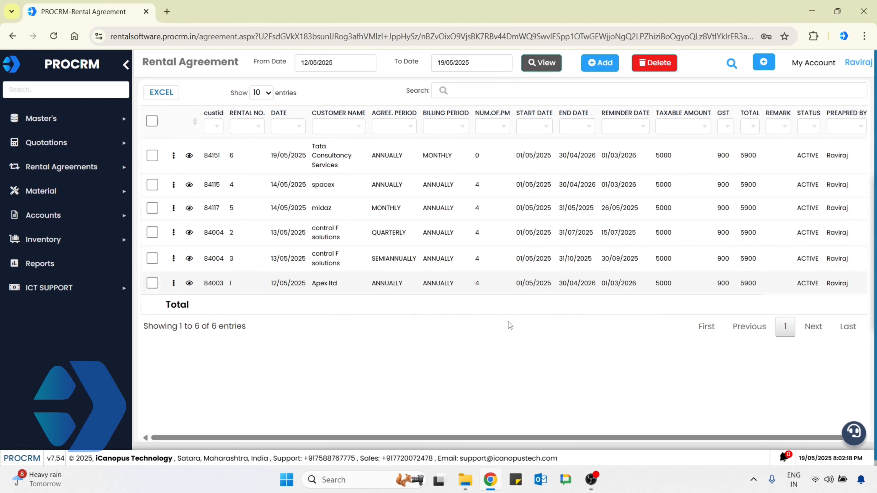
pyautogui.click(591, 480)
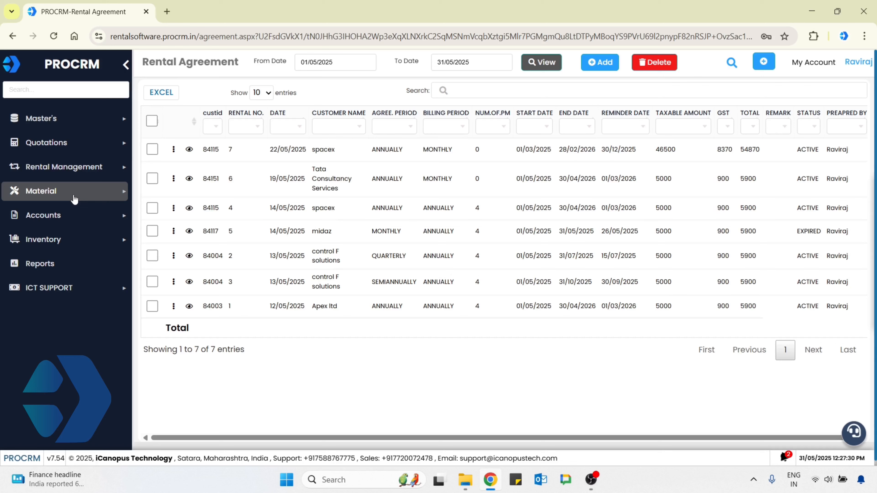
# Step: Start a material outward entry and load the Lenovo Laptop and Dell Latitude 3020 from Tata Consultancy Services' pending rental outward records
pyautogui.click(74, 196)
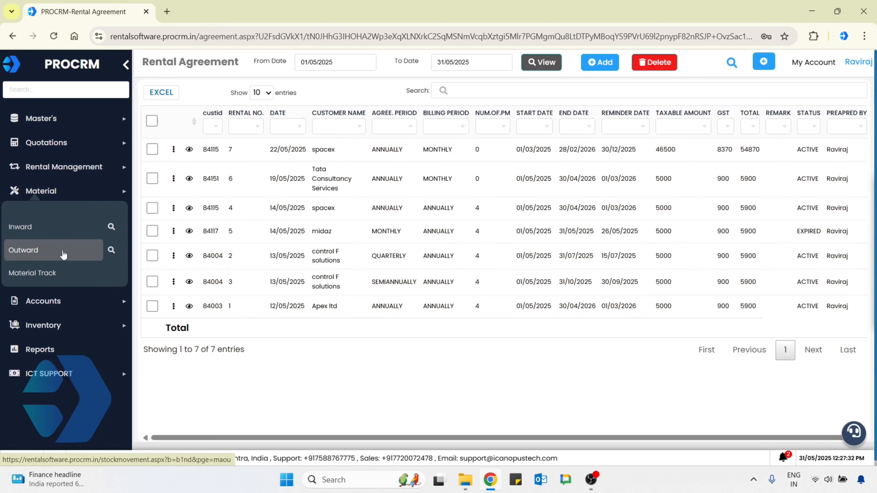
pyautogui.click(63, 252)
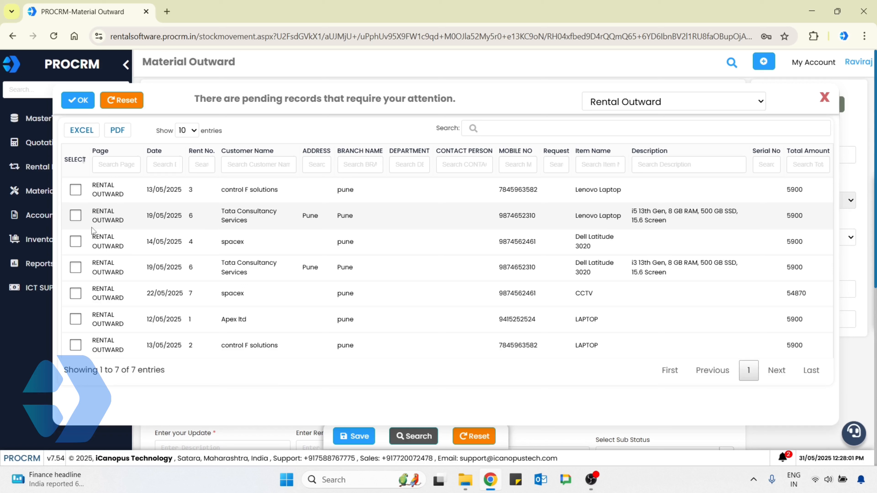
pyautogui.click(76, 216)
pyautogui.click(75, 266)
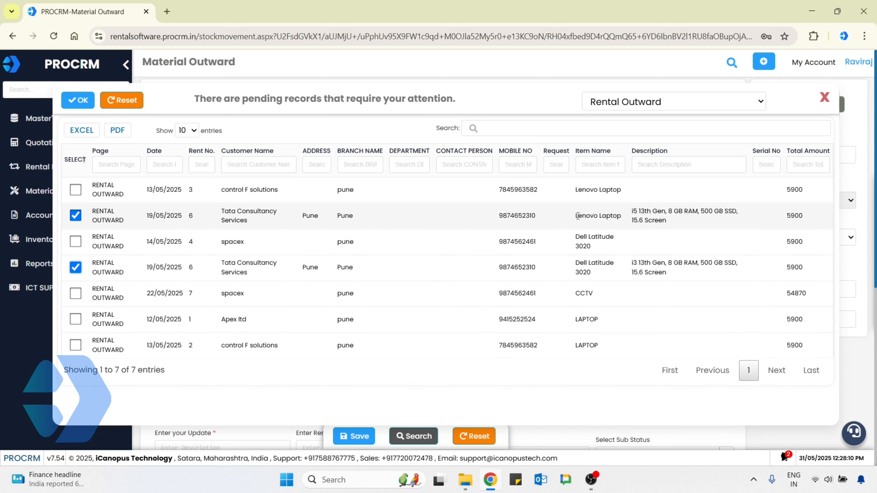
pyautogui.moveTo(576, 216); pyautogui.dragTo(618, 217)
pyautogui.click(575, 261)
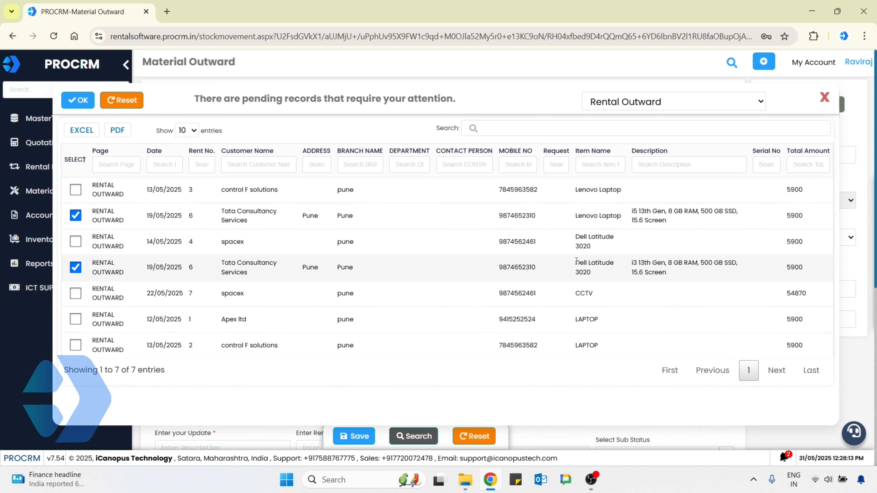
pyautogui.moveTo(576, 261); pyautogui.dragTo(622, 271)
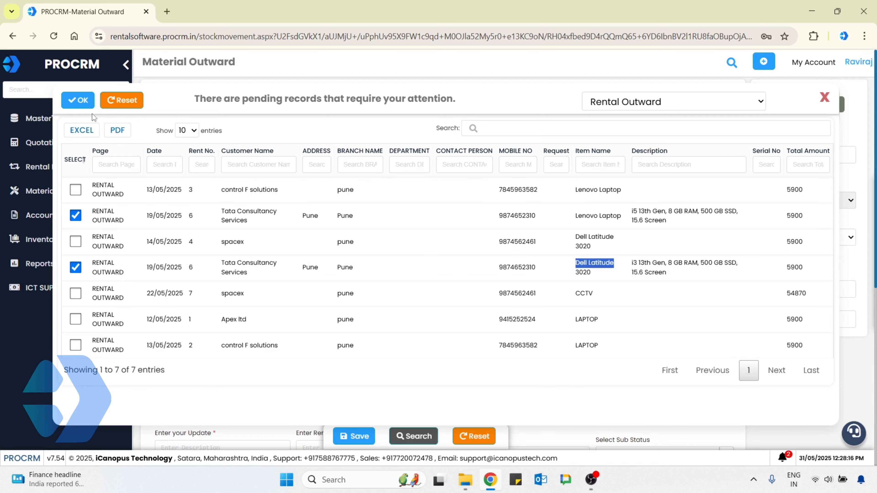
pyautogui.click(78, 100)
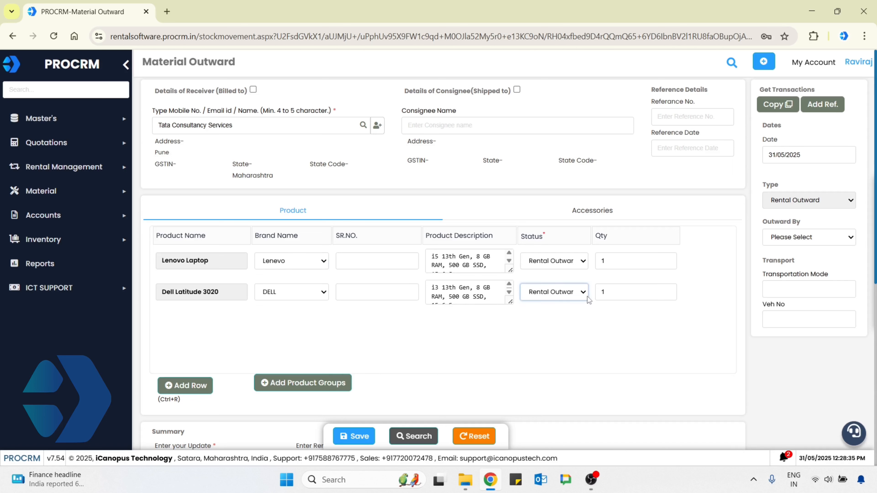
pyautogui.click(808, 159)
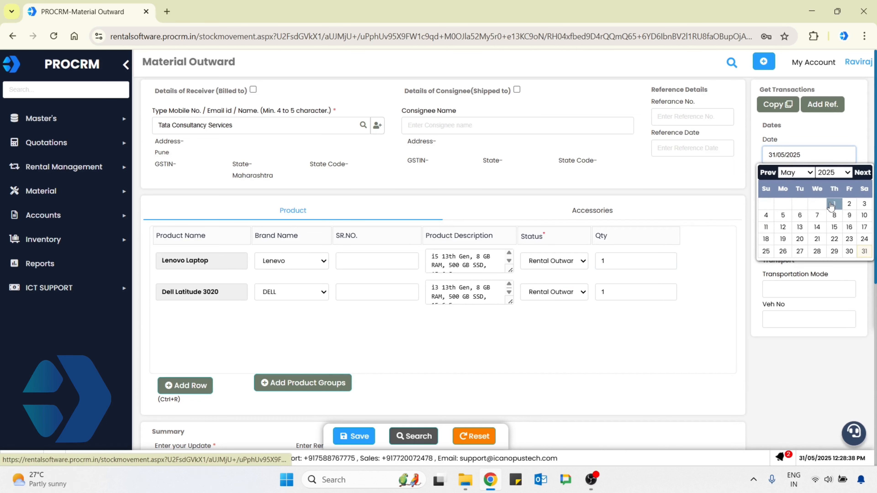
pyautogui.click(831, 204)
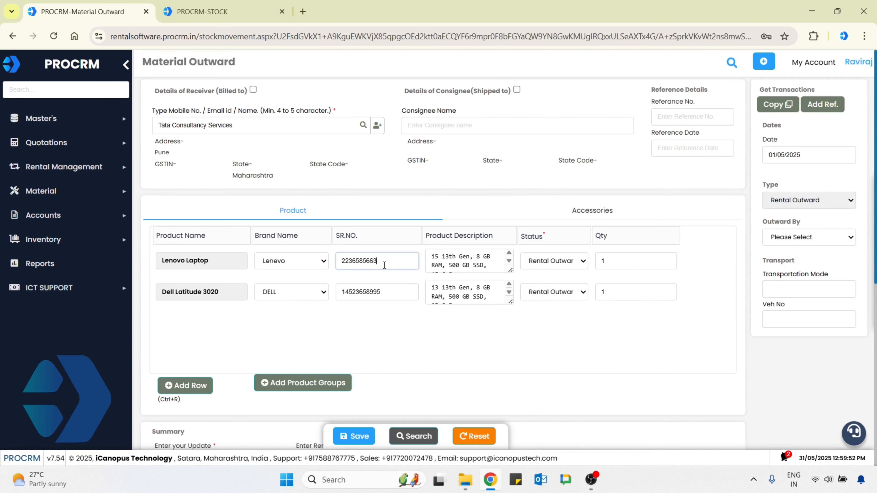
pyautogui.moveTo(385, 261); pyautogui.dragTo(343, 263)
pyautogui.click(386, 291)
pyautogui.moveTo(386, 291); pyautogui.dragTo(342, 292)
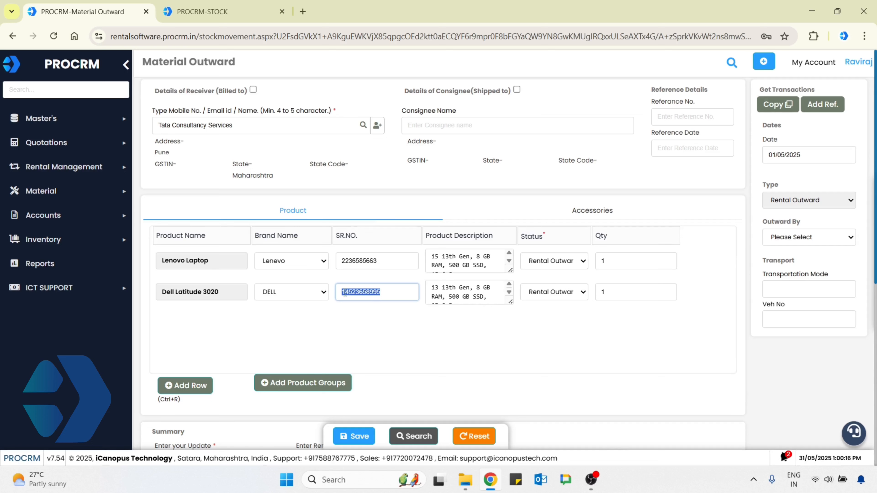
pyautogui.click(806, 238)
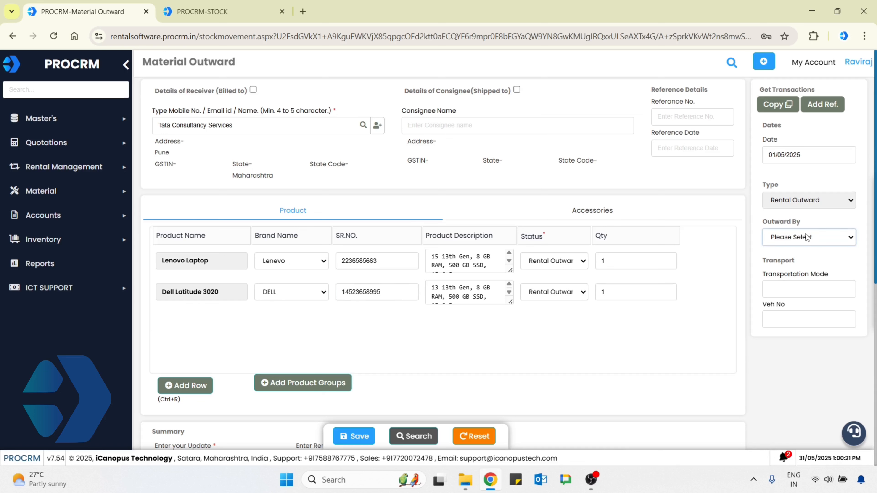
pyautogui.click(806, 237)
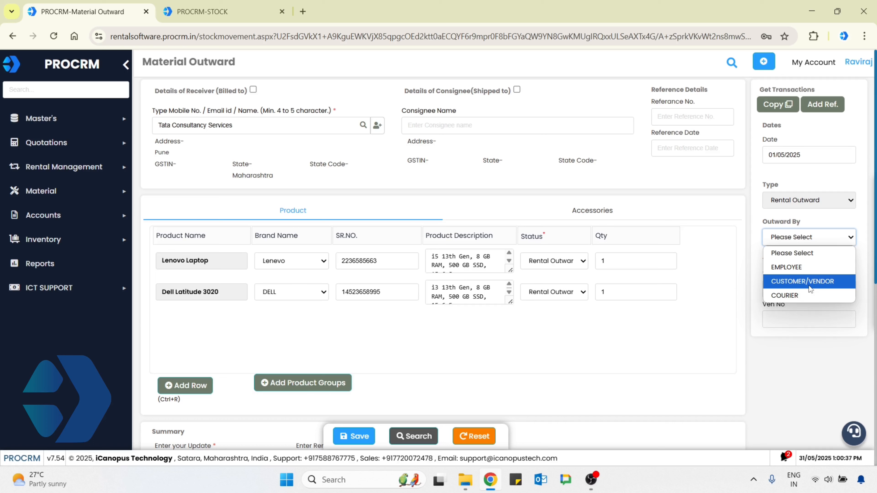
pyautogui.click(795, 296)
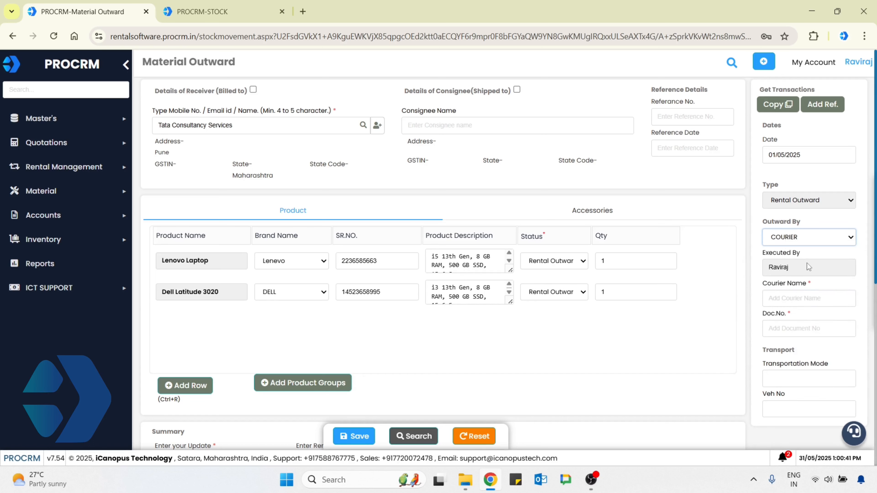
pyautogui.click(788, 329)
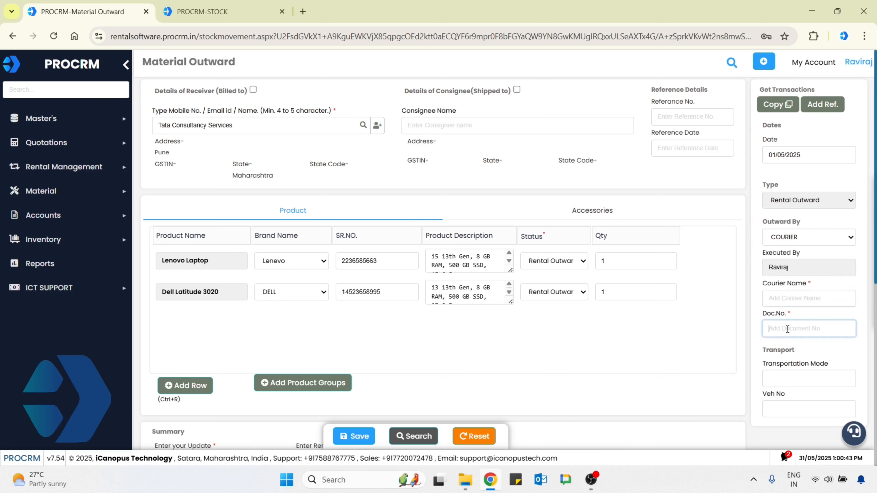
# Step: Set Outward By to CUSTOMER/VENDOR and check the executed-by and transport details, leaving the transport fields blank
pyautogui.click(794, 237)
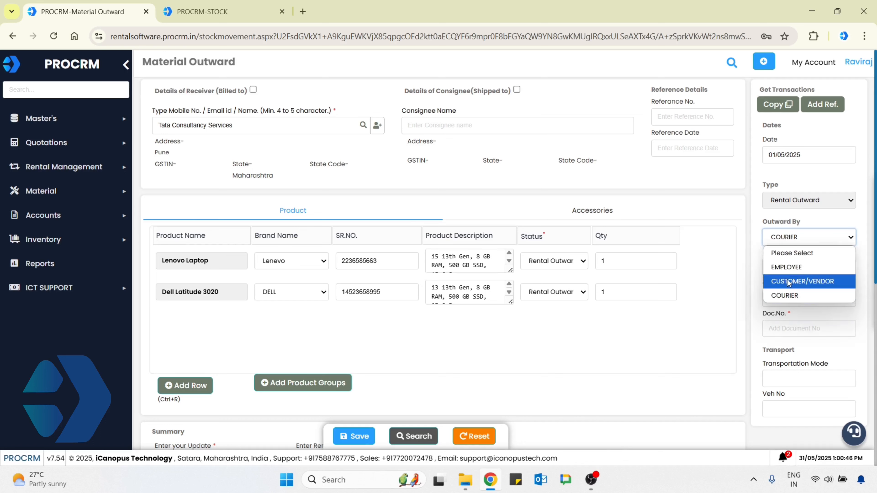
pyautogui.click(788, 283)
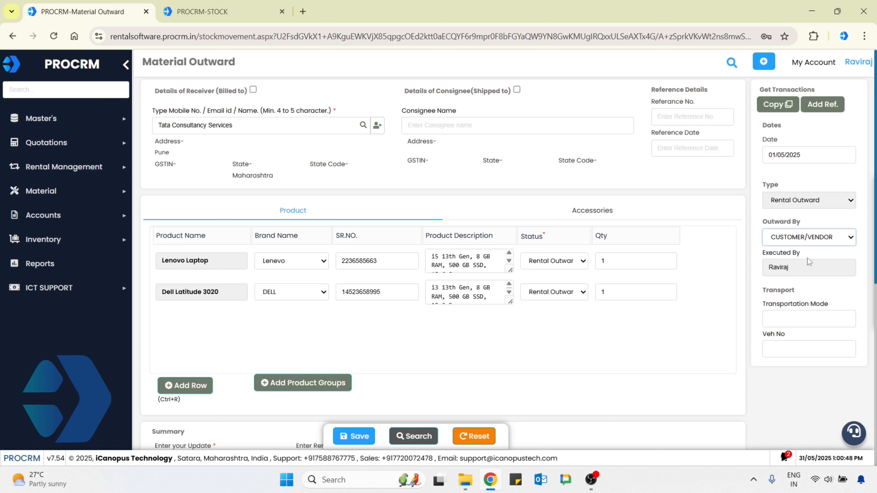
pyautogui.moveTo(763, 252); pyautogui.dragTo(800, 254)
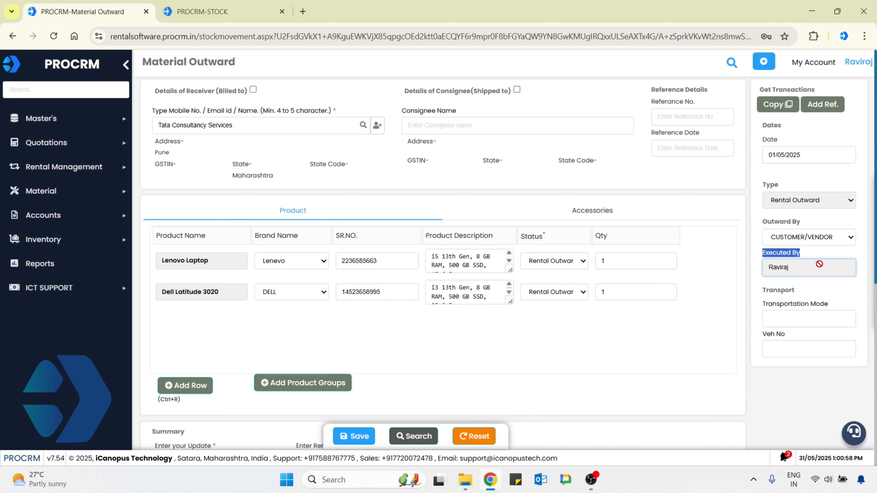
pyautogui.click(773, 318)
pyautogui.scroll(-1, 773, 310)
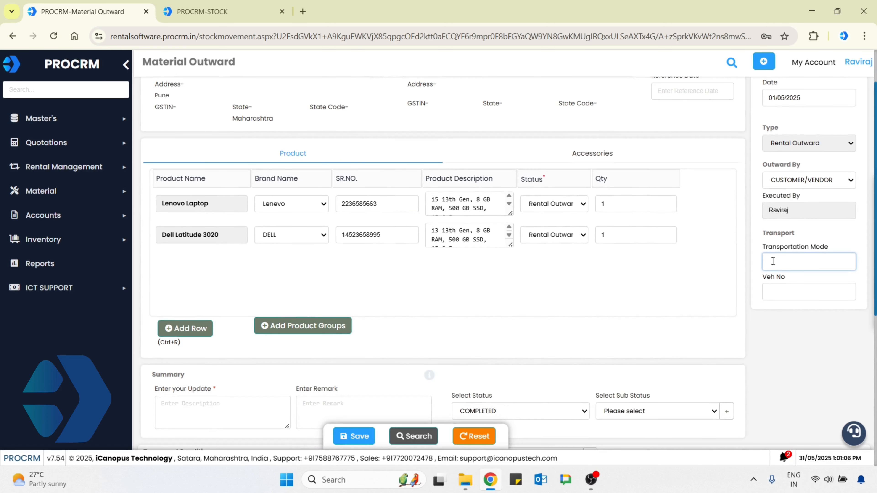
pyautogui.click(775, 291)
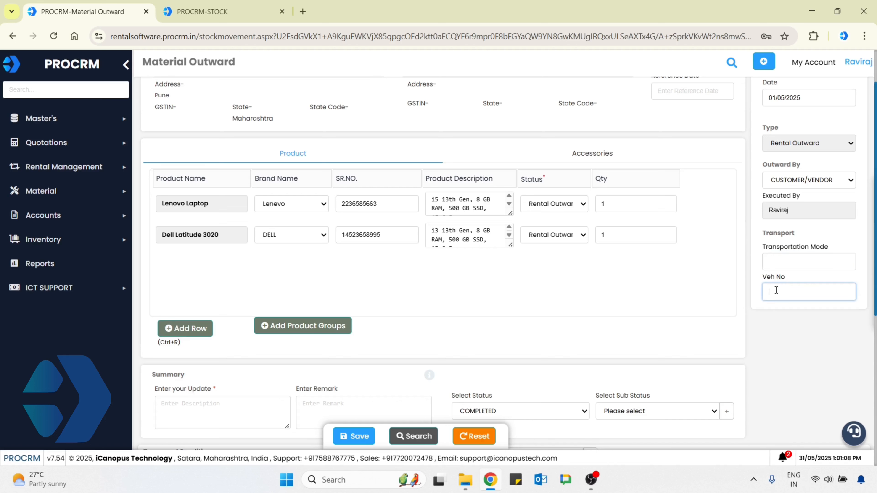
# Step: Enter "Outward to customer" as the summary update and check the selectable terms and conditions
pyautogui.scroll(-2, 776, 290)
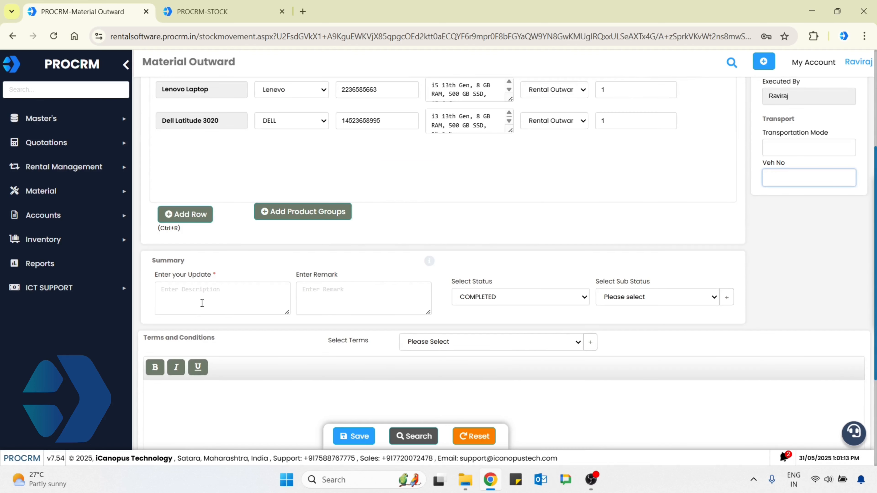
pyautogui.click(202, 303)
pyautogui.write('Outward to customer')
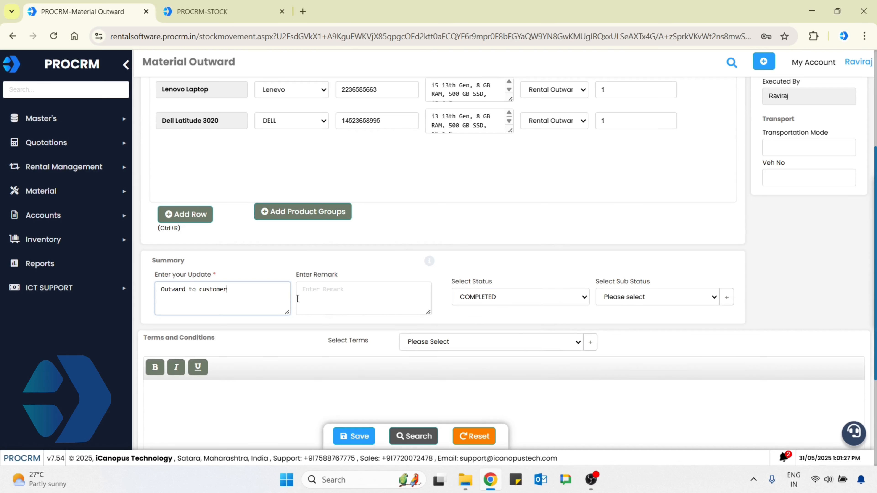
pyautogui.scroll(-3, 298, 299)
pyautogui.click(299, 298)
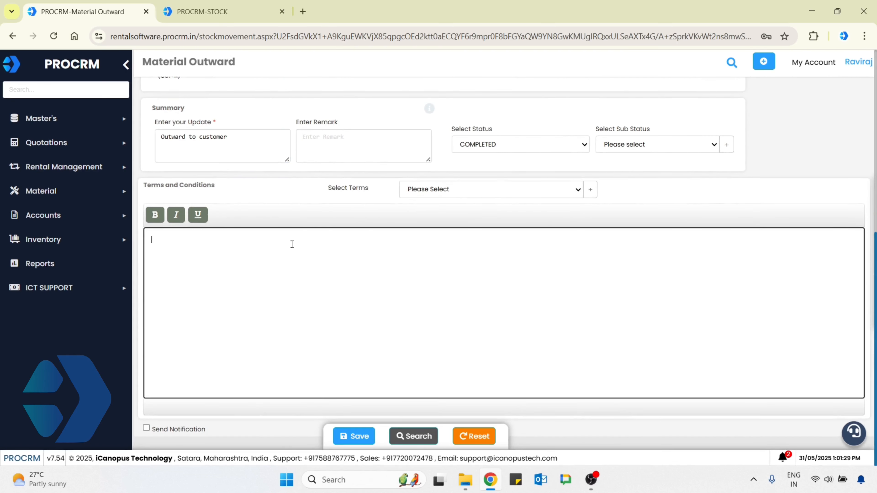
pyautogui.click(442, 198)
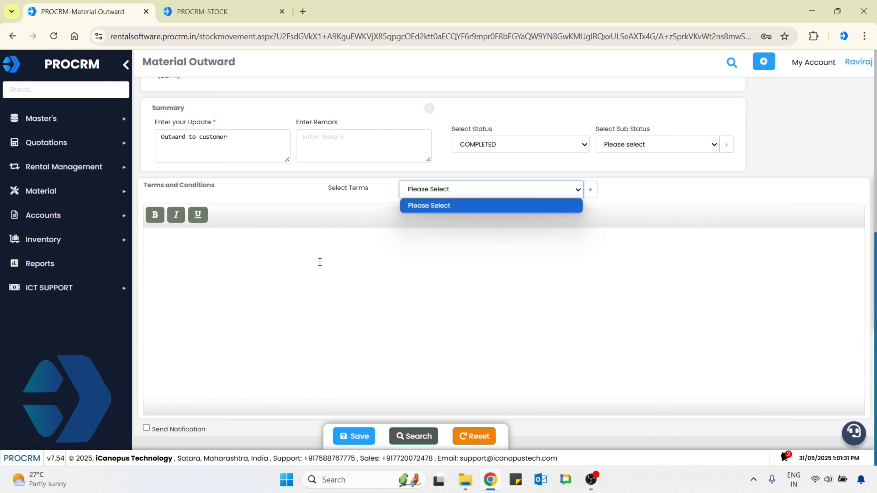
pyautogui.click(319, 262)
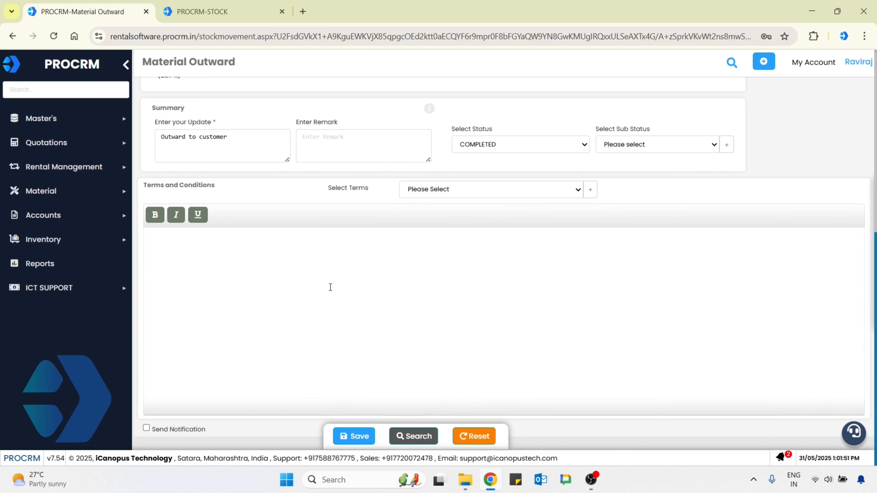
# Step: Save the material outward entry with its delivery challan printout, and bring up the list of outward records
pyautogui.click(350, 436)
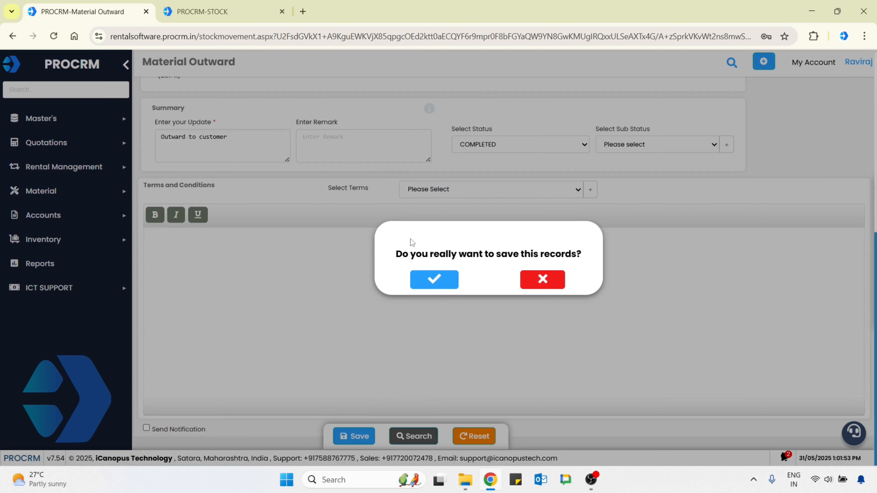
pyautogui.click(436, 280)
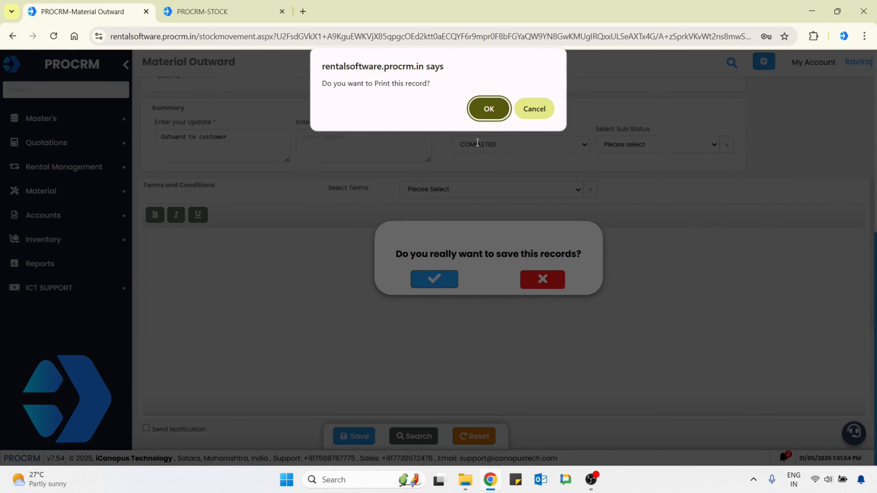
pyautogui.click(488, 108)
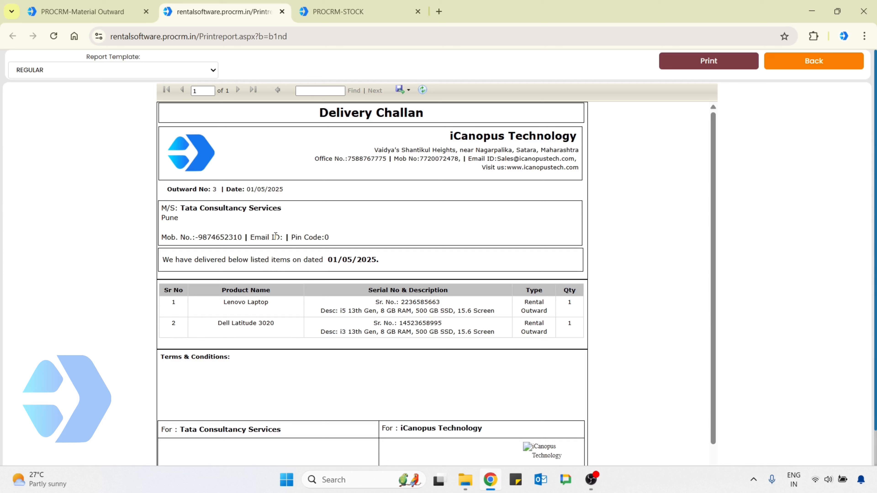
pyautogui.hotkey('ctrl', 'w')
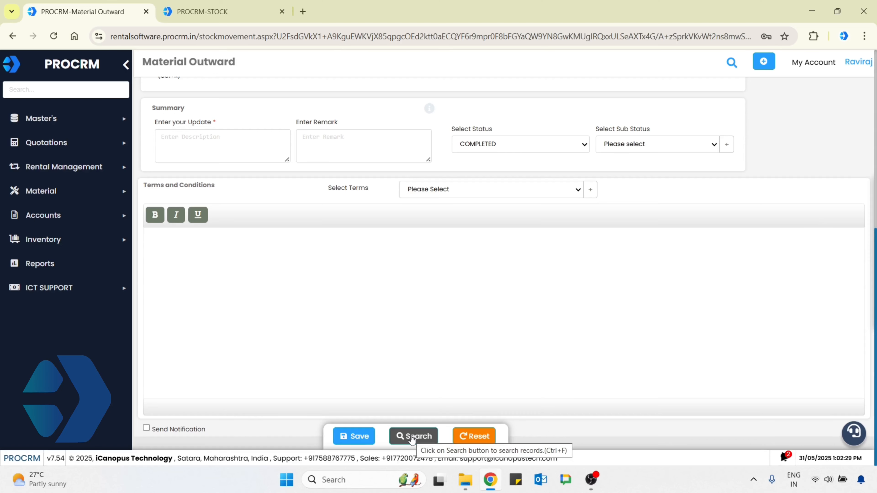
pyautogui.click(412, 436)
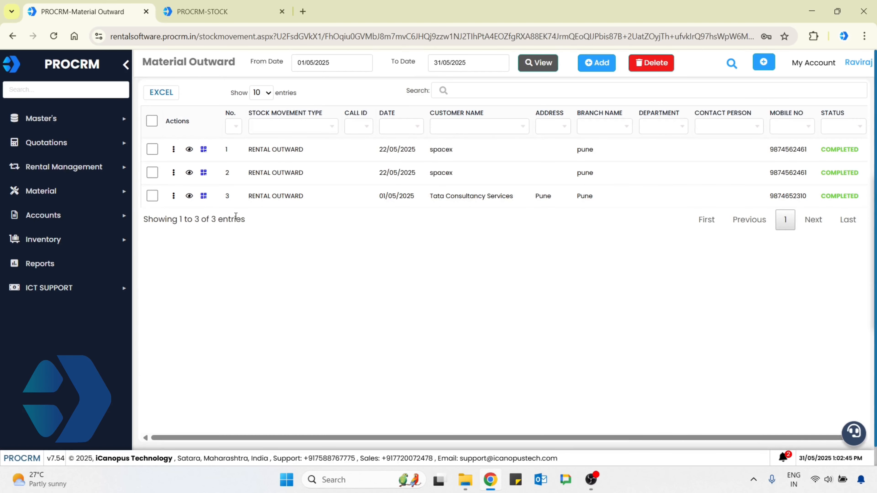
# Step: Start an invoice for Tata Consultancy Services and load its rental agreement with the billing period 01/05/2025 to 31/05/2025
pyautogui.click(95, 221)
pyautogui.click(55, 321)
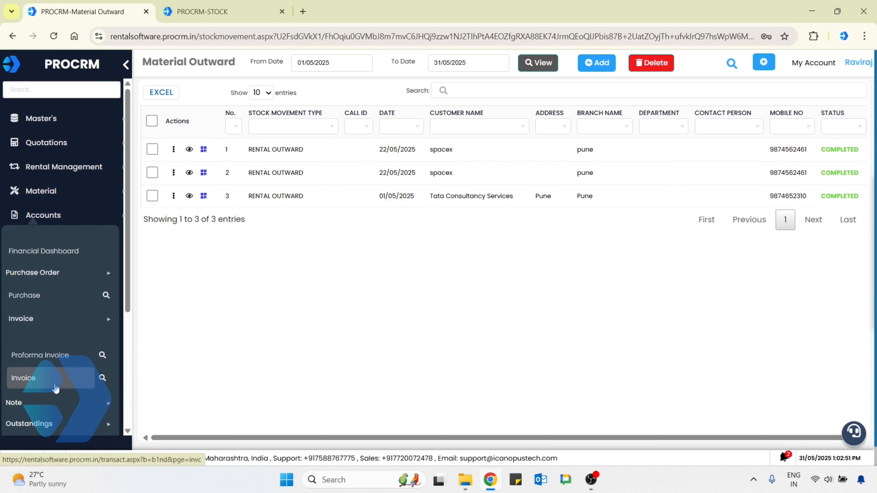
pyautogui.click(56, 386)
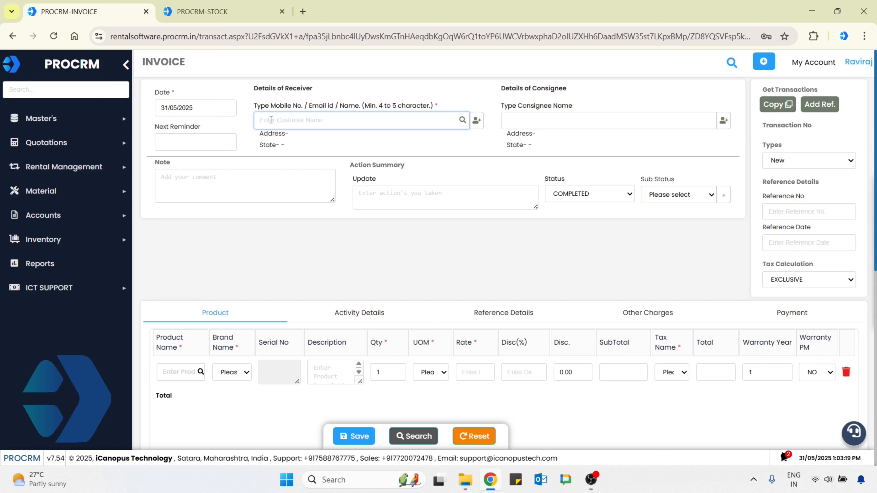
pyautogui.write('tata')
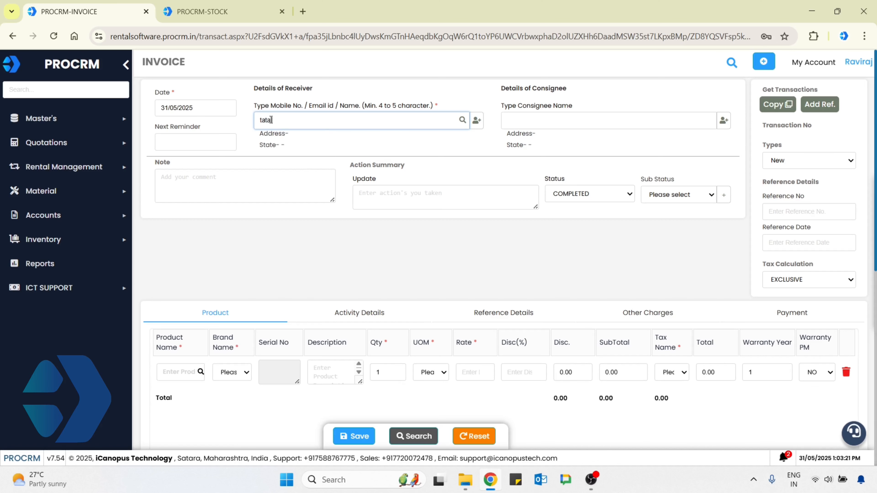
pyautogui.write(' con')
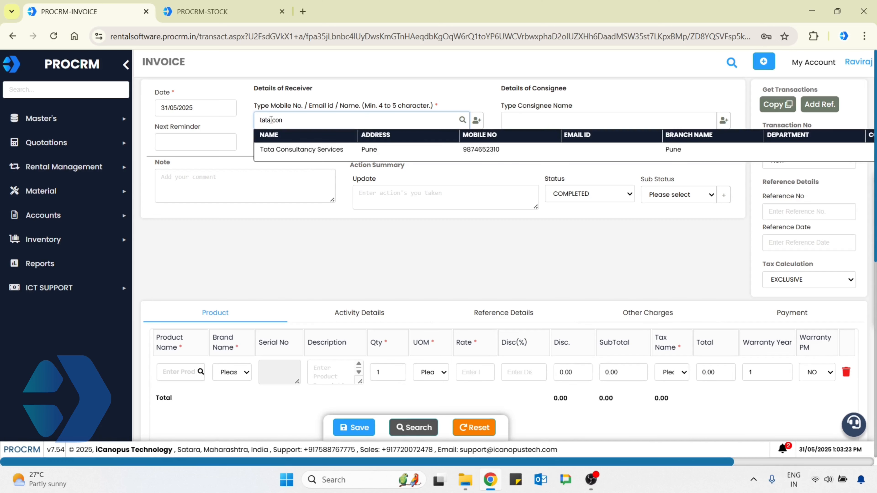
pyautogui.click(301, 149)
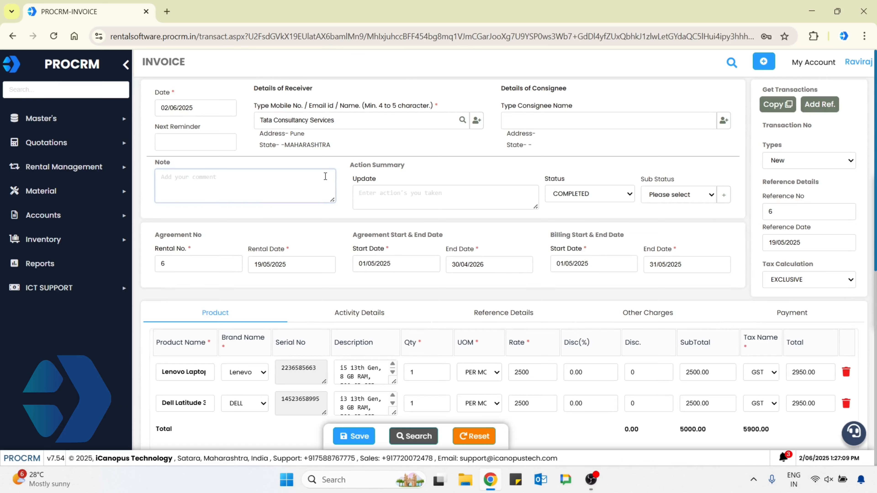
# Step: Examine the invoice's agreement and billing dates, laptop lines with rates and discounts, total amounts, and available terms and conditions
pyautogui.click(325, 176)
pyautogui.scroll(-2, 645, 277)
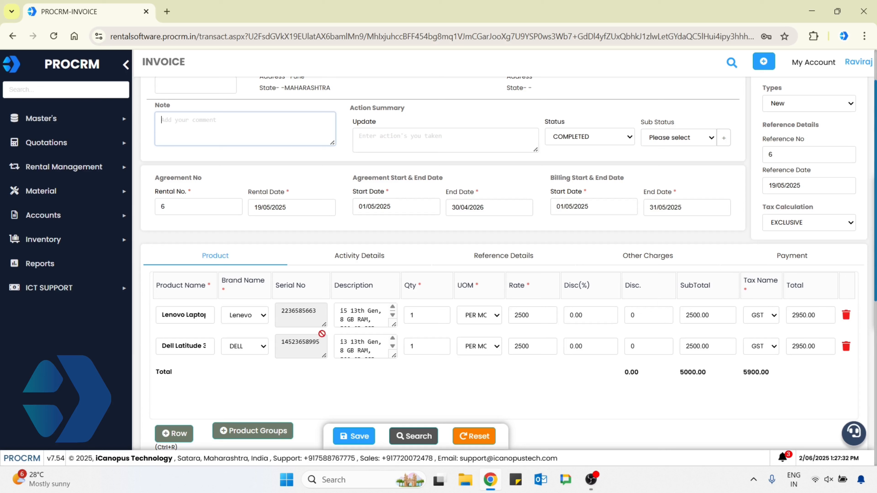
pyautogui.click(445, 353)
pyautogui.click(571, 310)
pyautogui.click(602, 320)
pyautogui.scroll(-8, 812, 317)
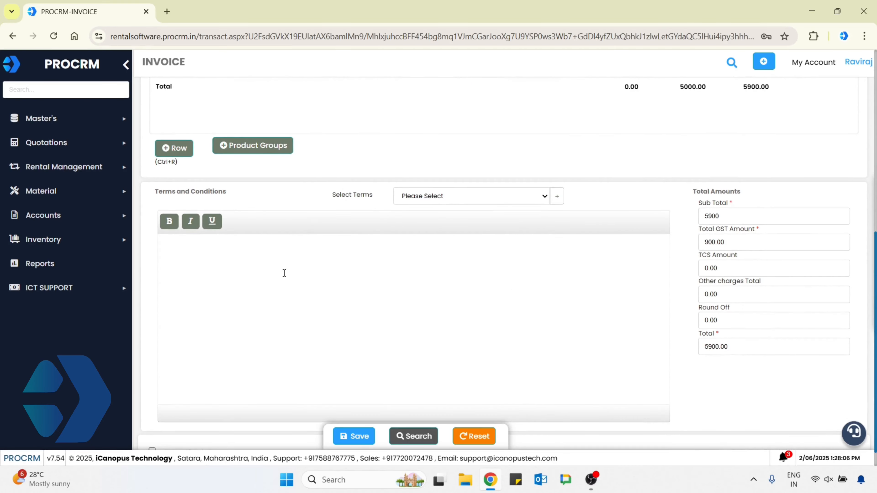
pyautogui.click(361, 265)
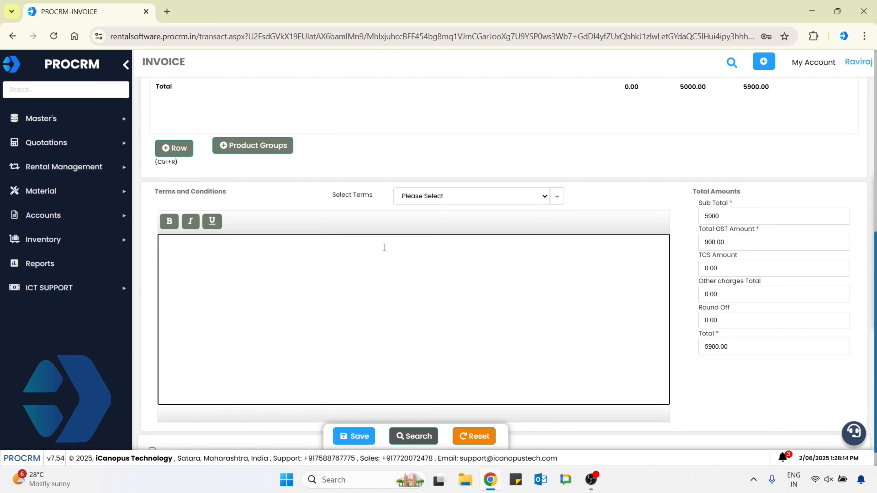
pyautogui.click(414, 196)
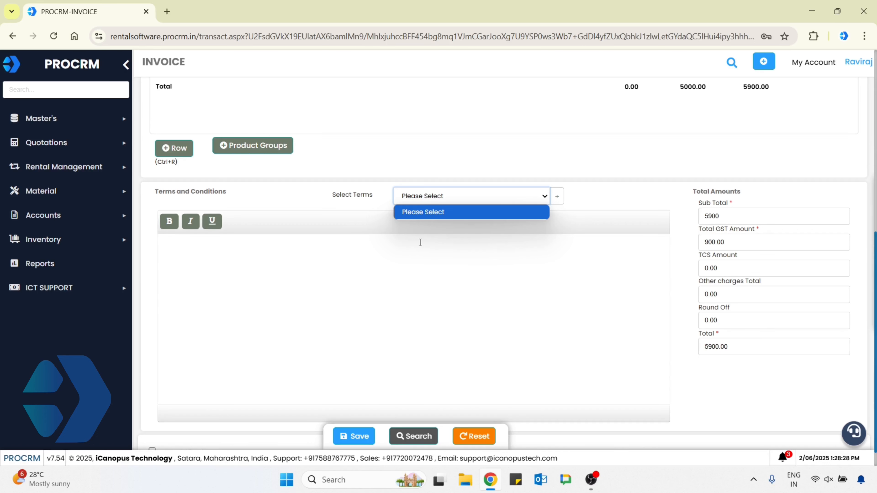
pyautogui.click(369, 261)
pyautogui.scroll(-1, 495, 347)
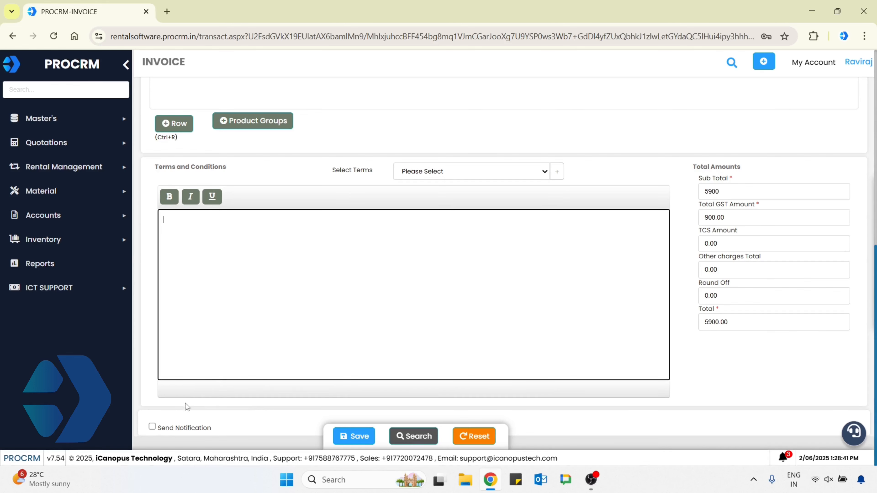
# Step: Check the invoice's notification contacts and sending options, and leave them without selecting any contact
pyautogui.click(152, 427)
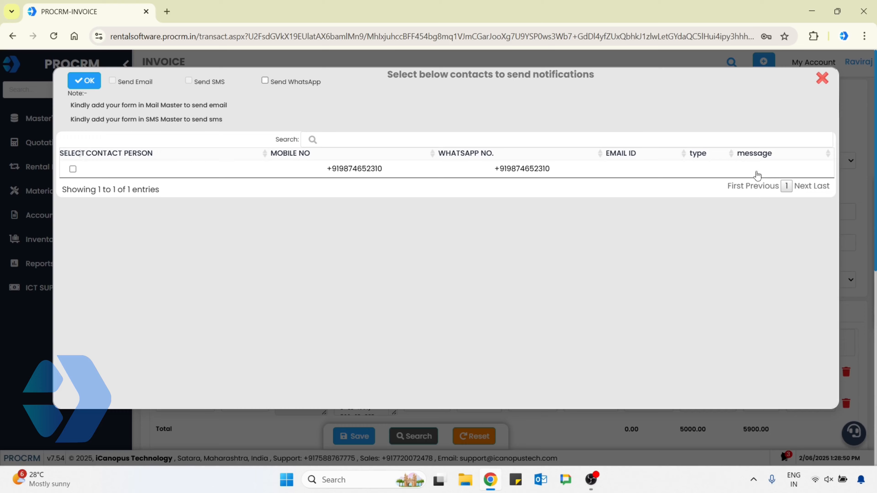
pyautogui.click(822, 79)
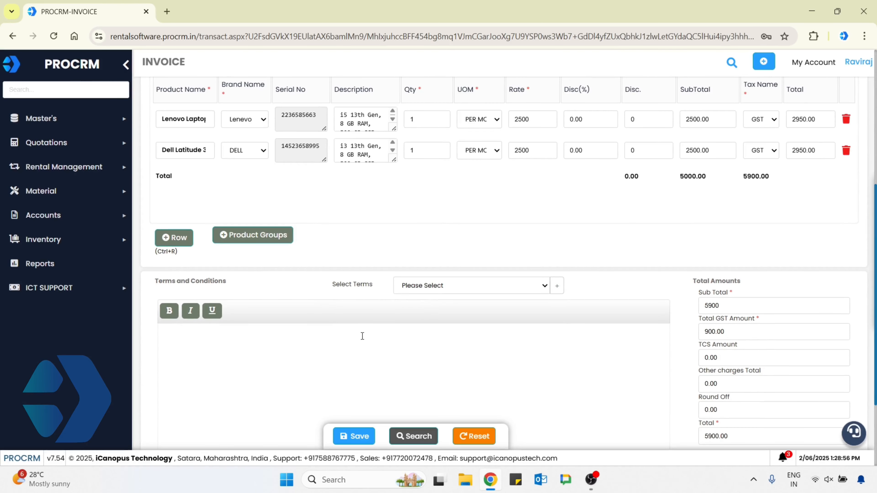
pyautogui.scroll(-3, 362, 336)
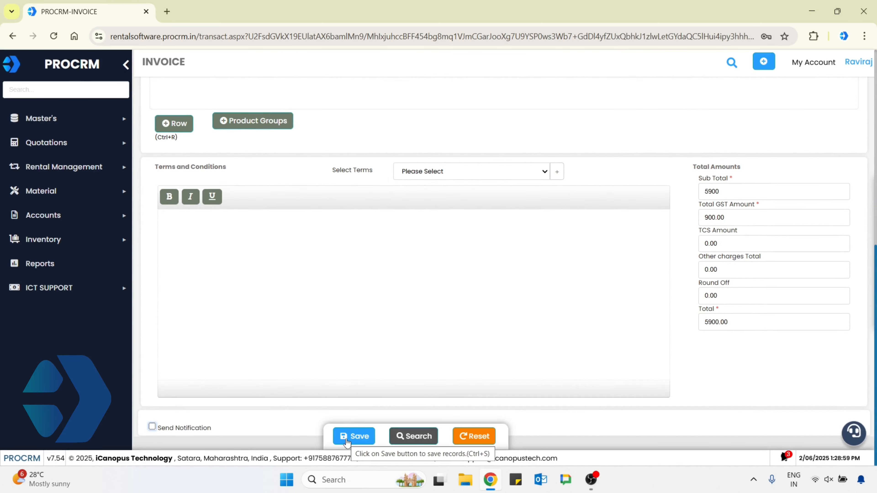
# Step: Save the Tata Consultancy Services invoice, review its printout down to the totals, and close the printout
pyautogui.click(346, 439)
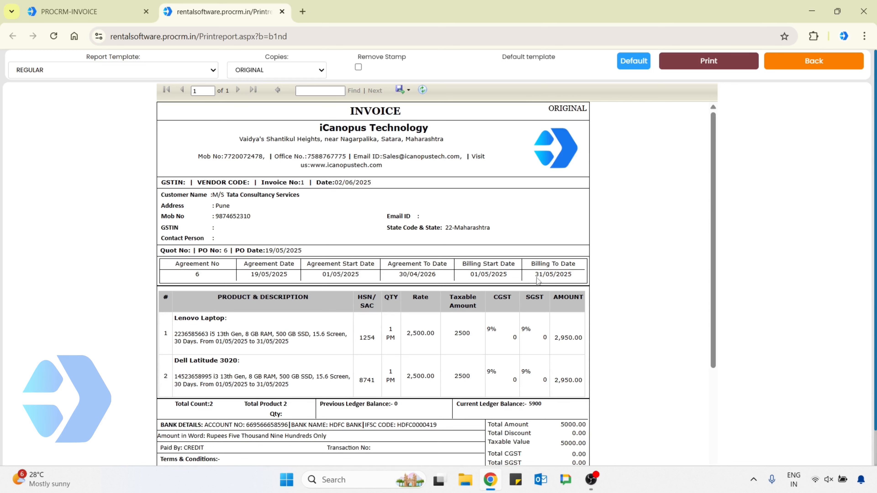
pyautogui.scroll(-2, 546, 276)
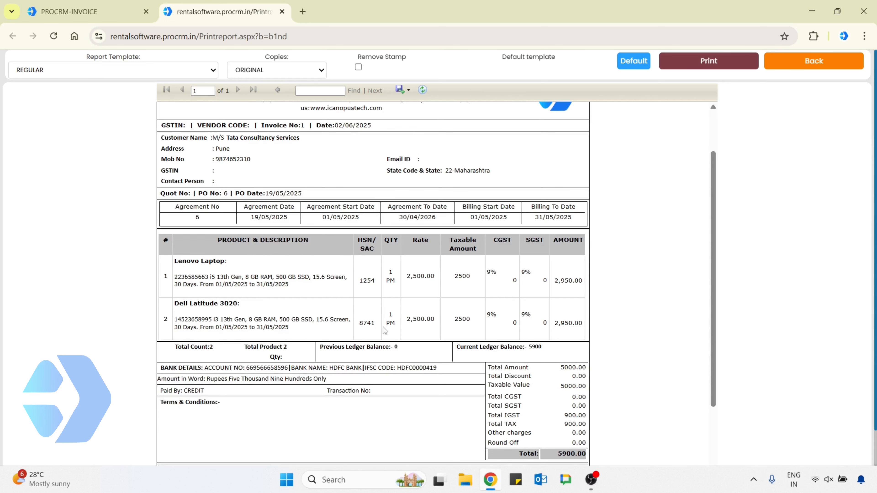
pyautogui.scroll(2, 384, 330)
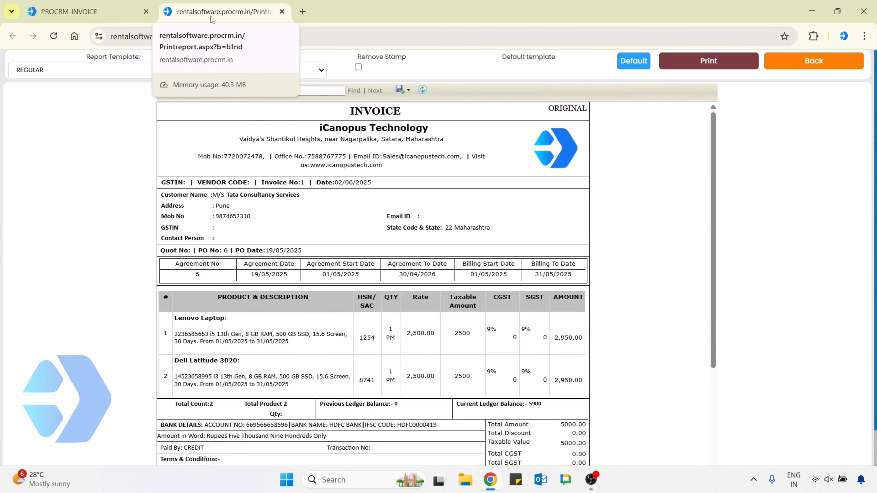
pyautogui.click(281, 11)
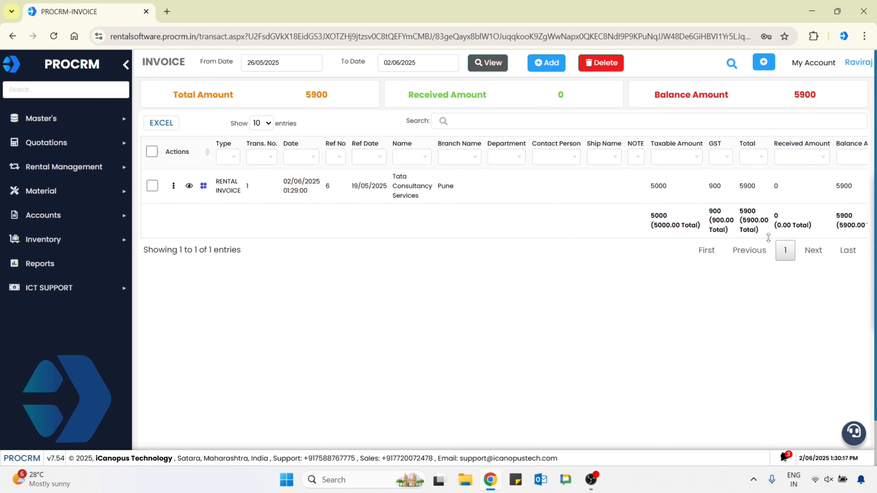
# Step: Start a RECEIPT voucher entry in the accounts section, paid by CASH
pyautogui.click(63, 222)
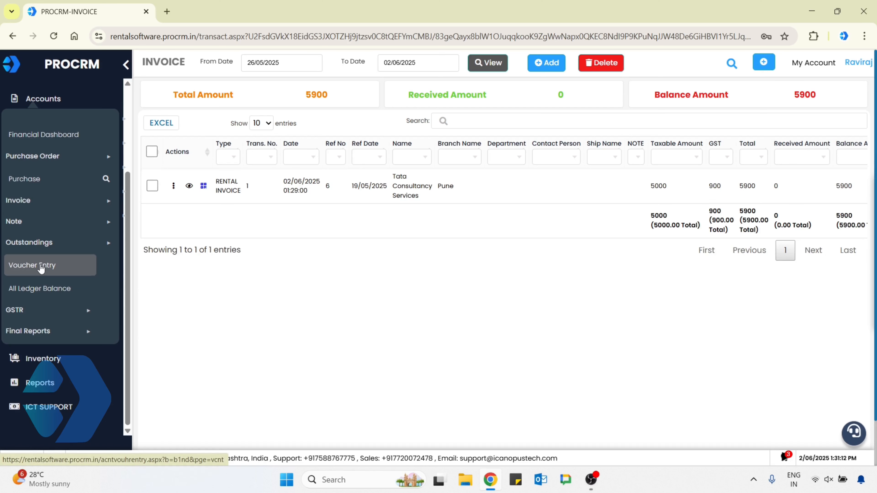
pyautogui.click(41, 269)
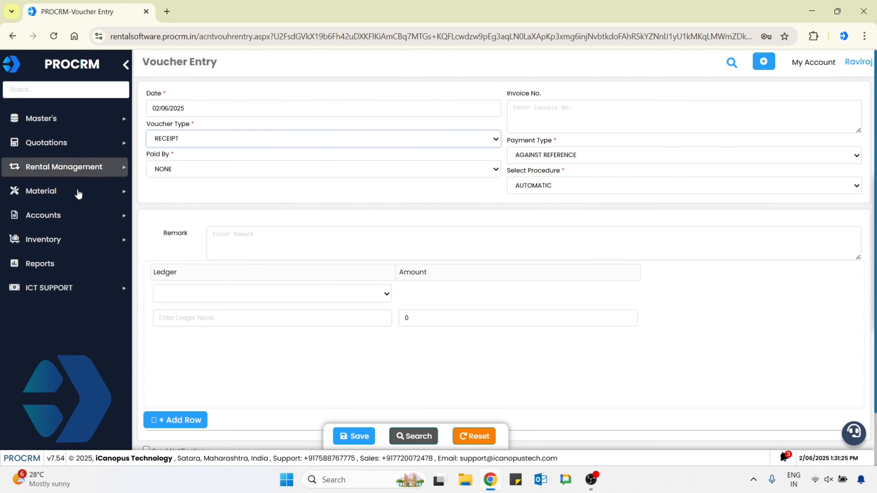
pyautogui.click(186, 175)
pyautogui.click(165, 213)
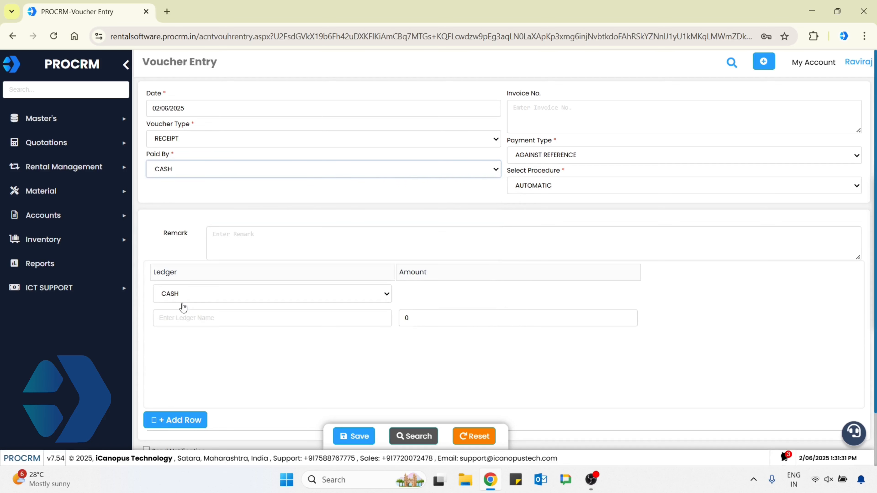
# Step: Set the voucher's customer ledger to Tata Consultancy Services and load its outstanding invoices
pyautogui.click(178, 323)
pyautogui.click(178, 323)
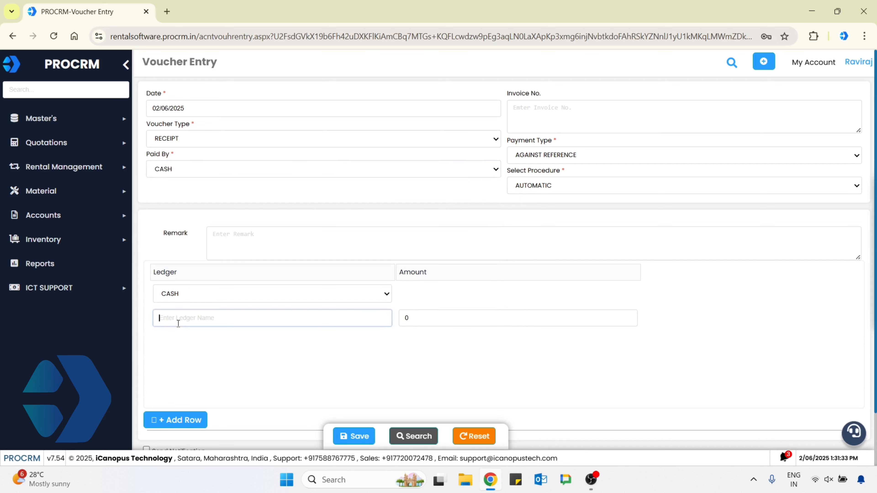
pyautogui.write('tata c')
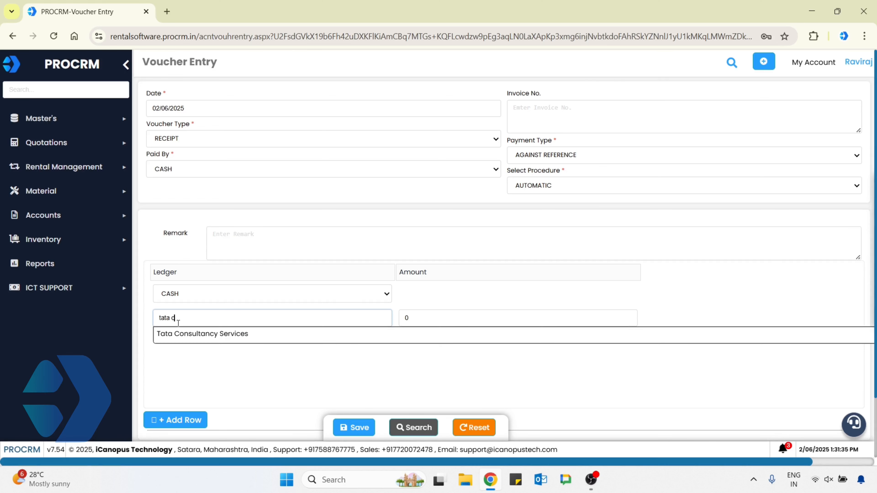
pyautogui.write('u')
pyautogui.click(204, 340)
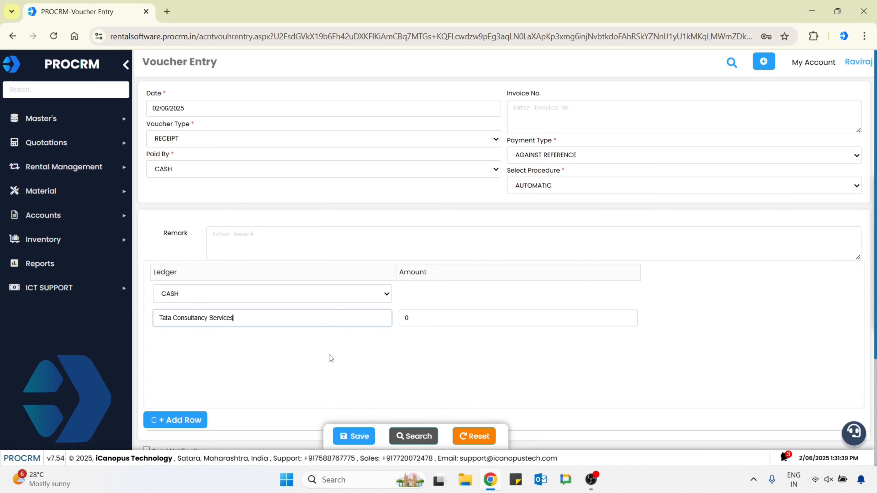
pyautogui.scroll(-2, 330, 358)
pyautogui.press('Tab')
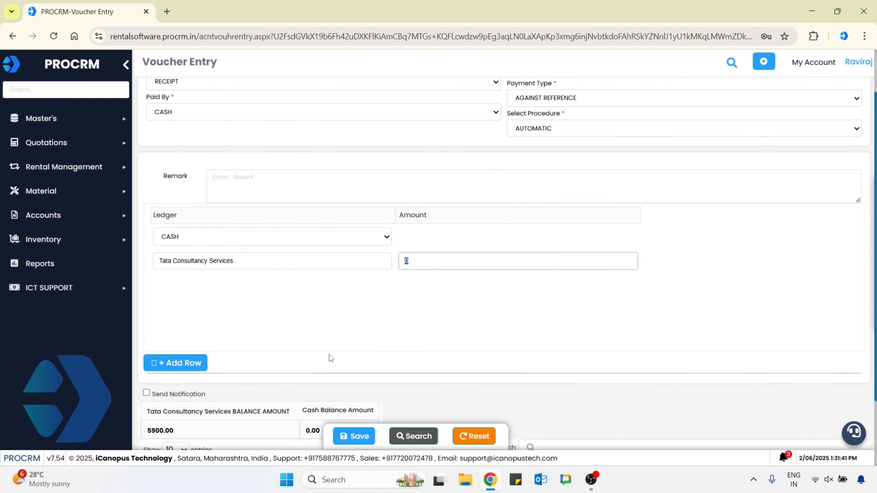
# Step: Apply the receipt to the outstanding invoice billed on 02/06/2025 for an amount of 5900, and save the voucher
pyautogui.scroll(-3, 331, 359)
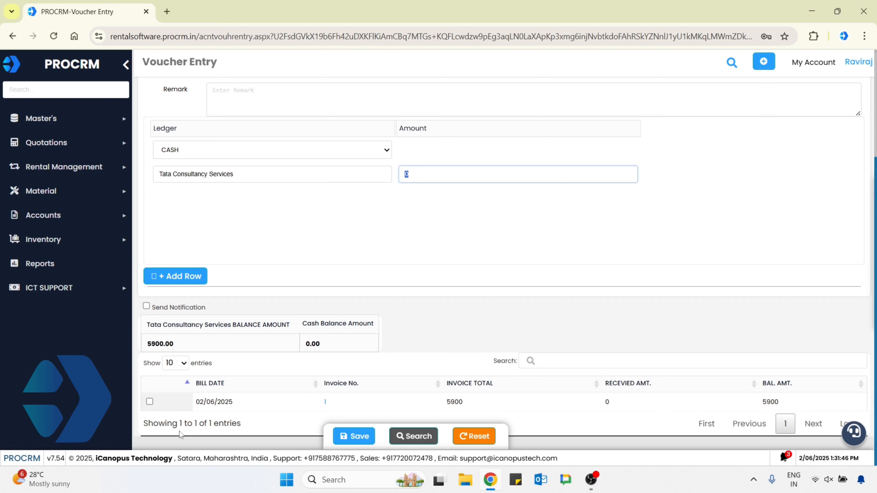
pyautogui.click(150, 401)
pyautogui.scroll(2, 397, 211)
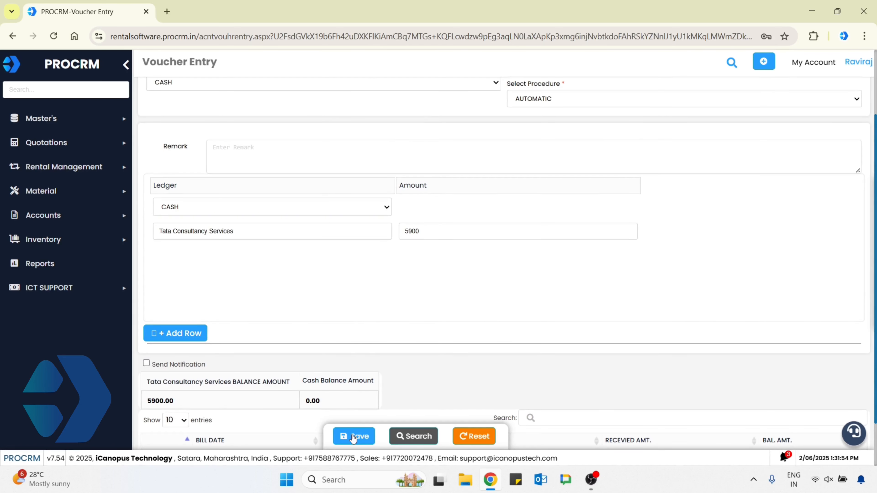
pyautogui.click(354, 436)
pyautogui.click(439, 280)
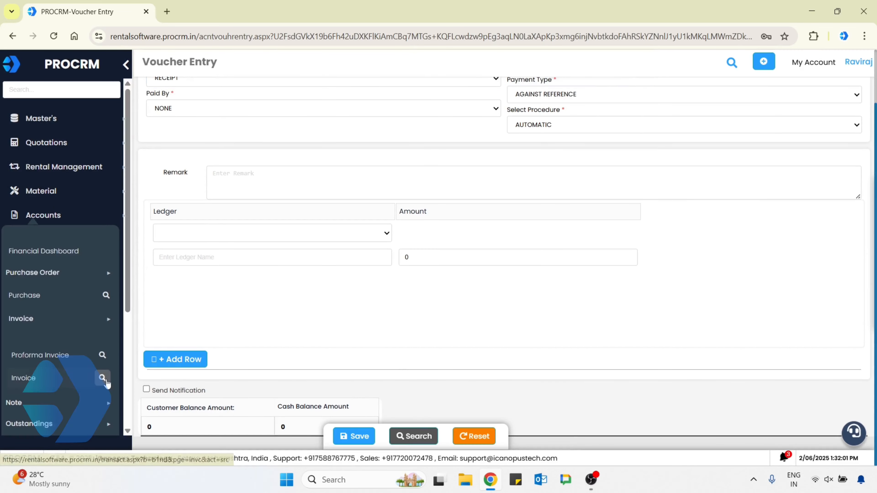
# Step: Bring up the list of invoices and check the received and balance amounts of the Tata Consultancy Services rental invoice
pyautogui.click(102, 377)
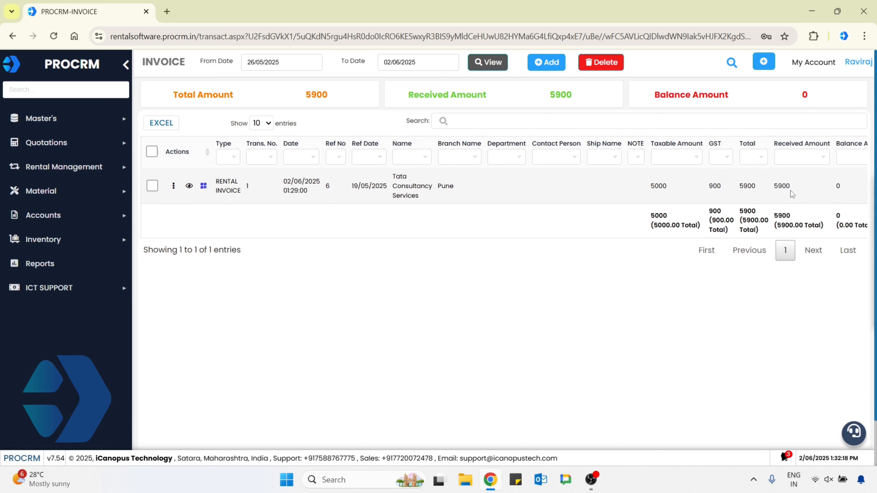
pyautogui.moveTo(791, 188); pyautogui.dragTo(718, 190)
pyautogui.click(426, 266)
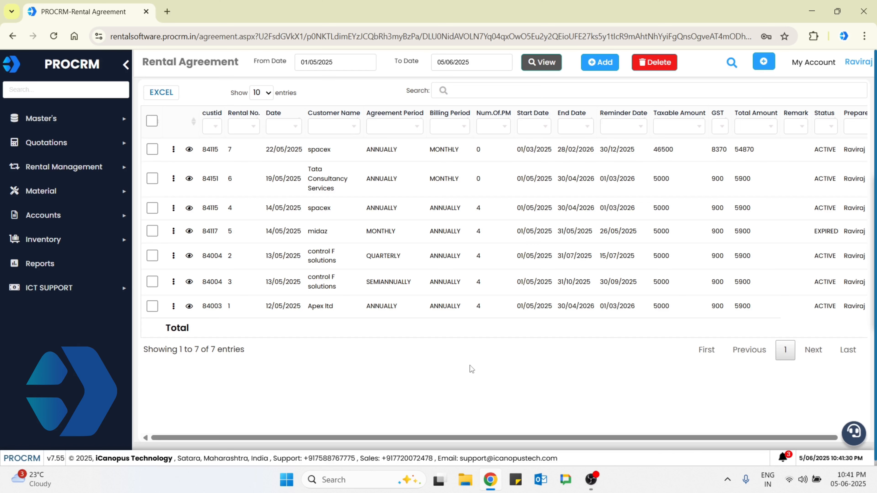
# Step: Review the total, expired and renewal-due agreement lists from the Rental Dashboard, closing each list after viewing
pyautogui.click(69, 167)
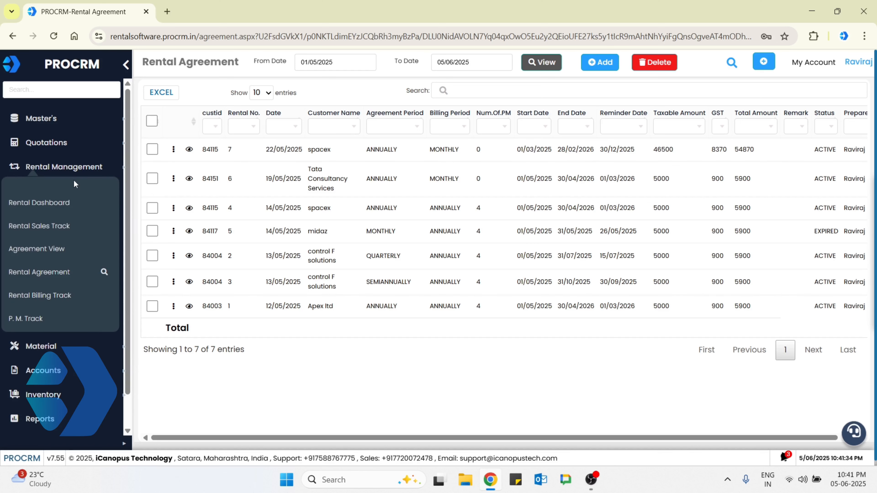
pyautogui.click(71, 206)
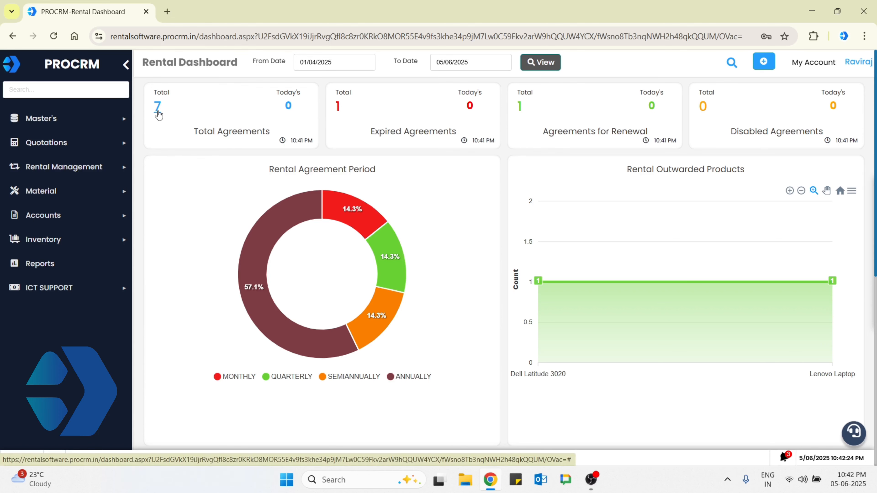
pyautogui.click(157, 107)
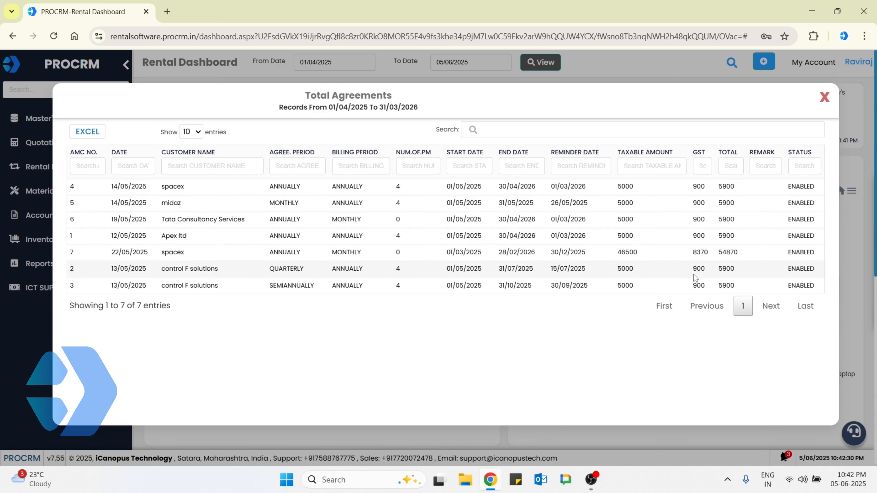
pyautogui.click(823, 98)
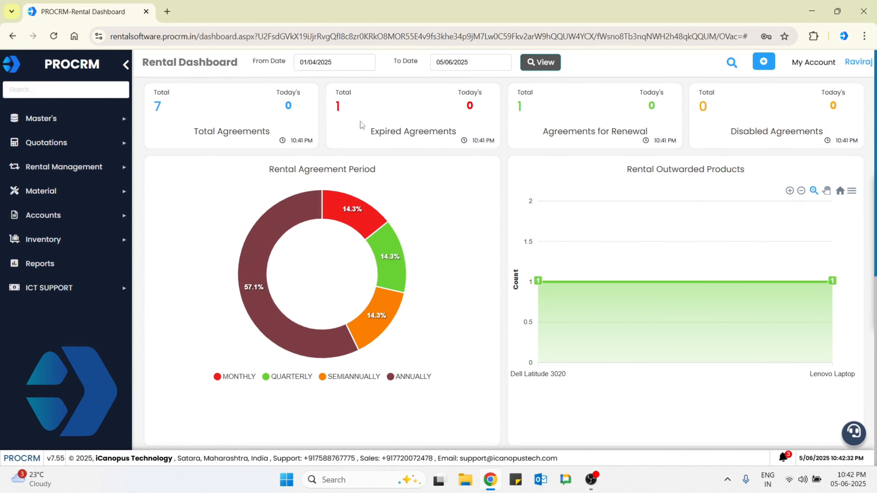
pyautogui.click(338, 107)
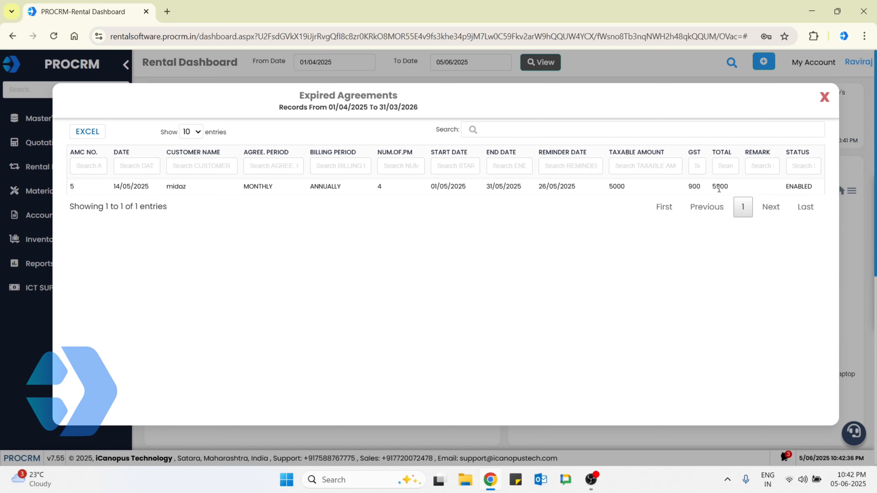
pyautogui.click(825, 97)
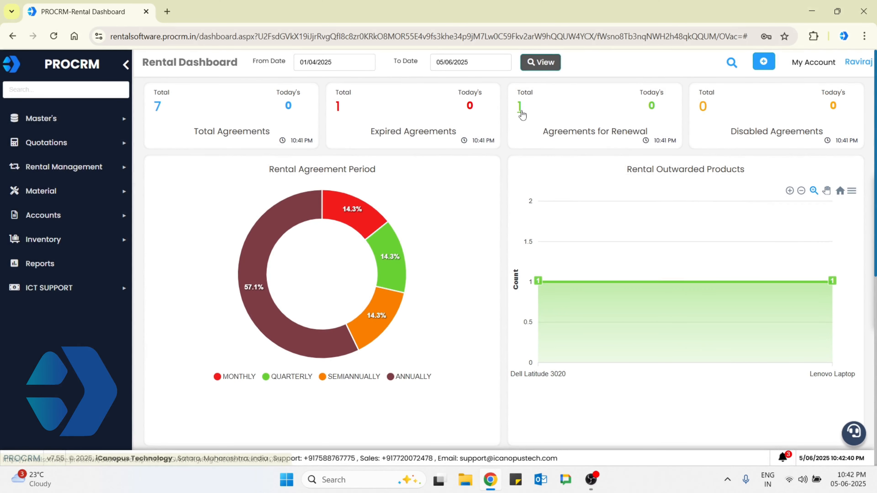
pyautogui.click(520, 109)
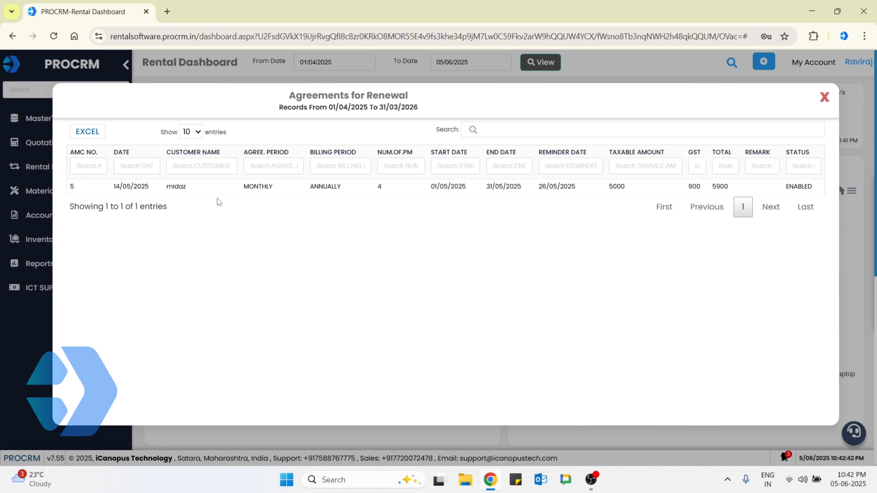
pyautogui.click(823, 100)
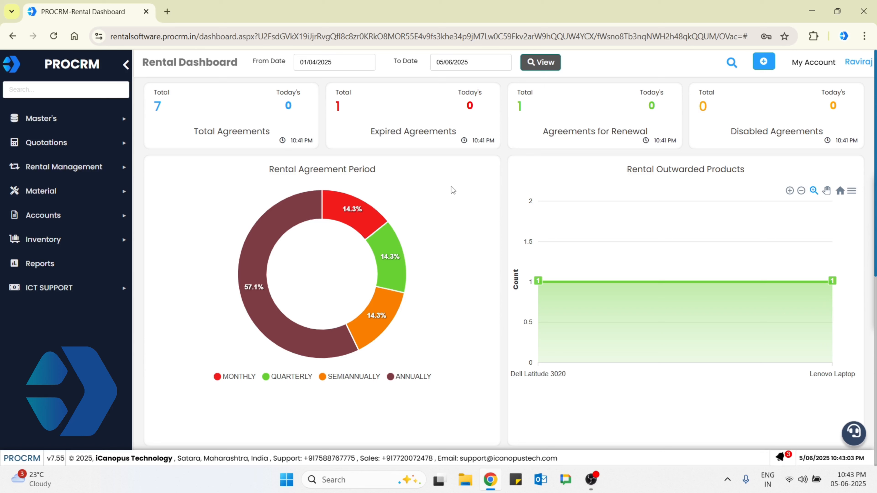
# Step: Examine the dashboard's Rental Agreement Period chart segment by segment and the Rental Outwarded Products chart
pyautogui.scroll(-1, 411, 225)
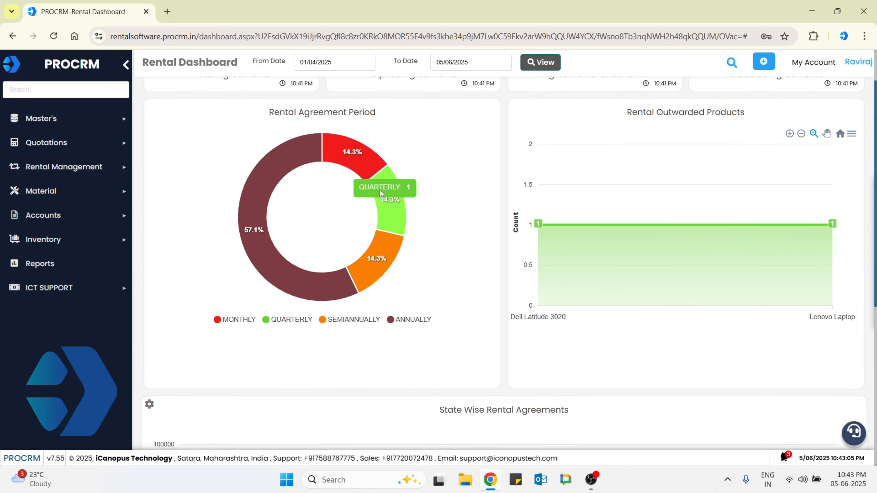
pyautogui.moveTo(281, 144)
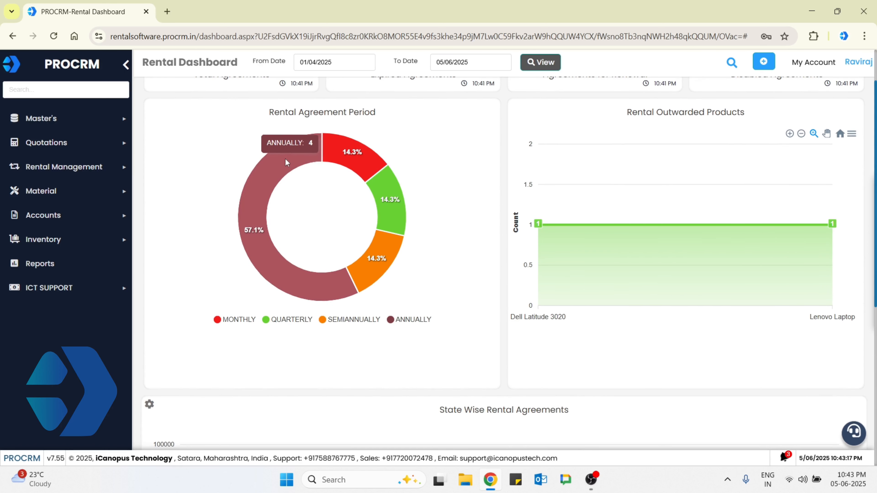
pyautogui.moveTo(340, 165)
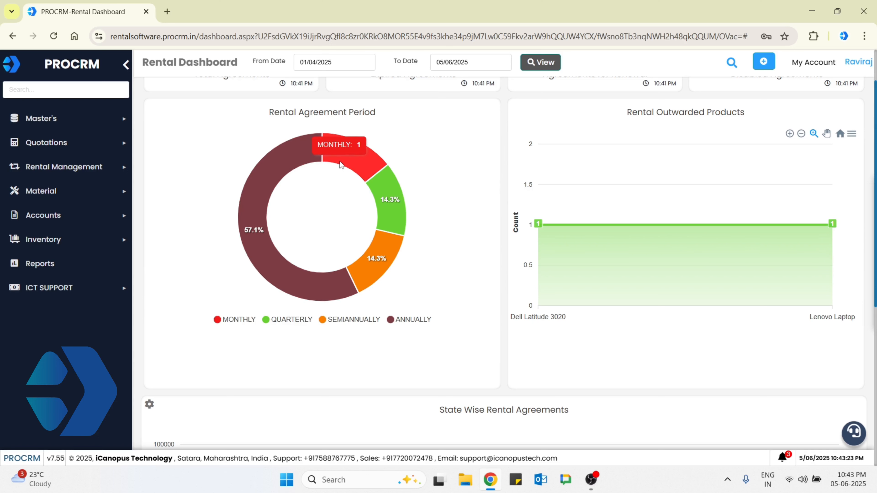
pyautogui.moveTo(373, 265)
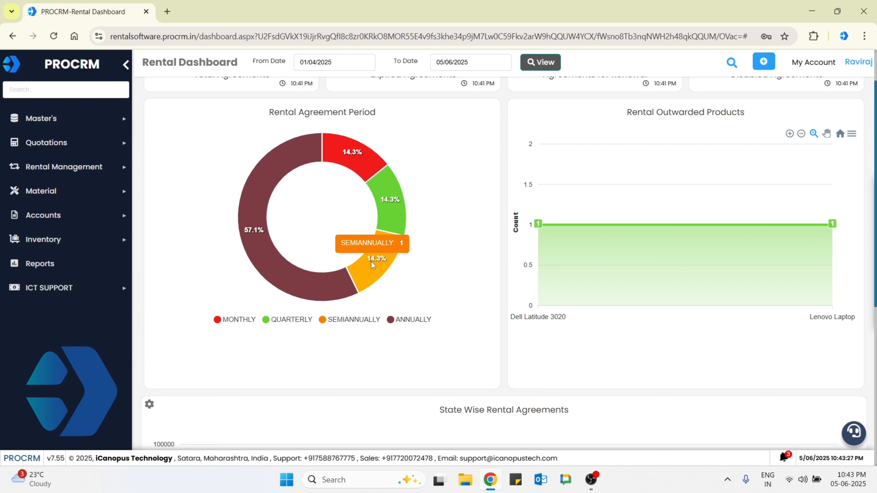
pyautogui.moveTo(256, 238)
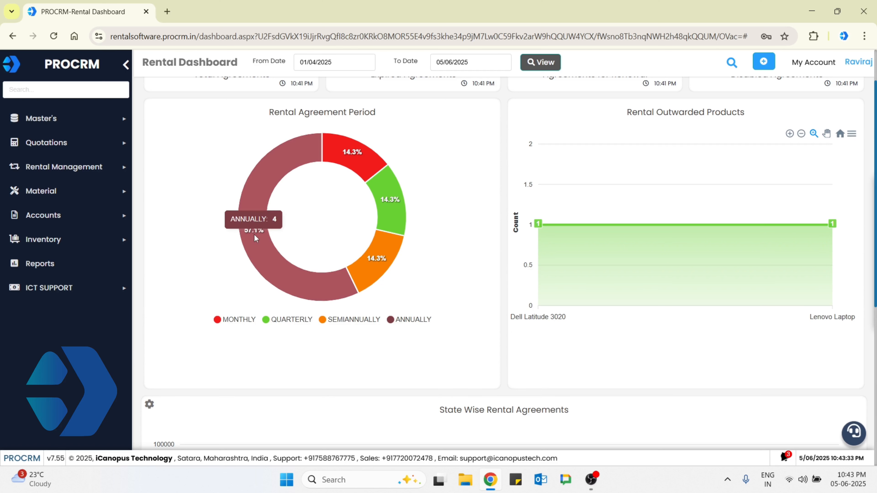
pyautogui.moveTo(379, 193)
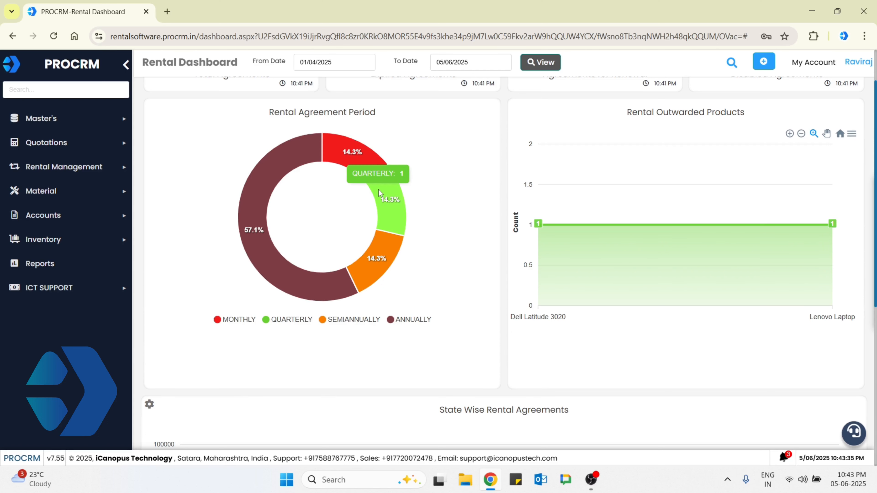
pyautogui.moveTo(631, 151)
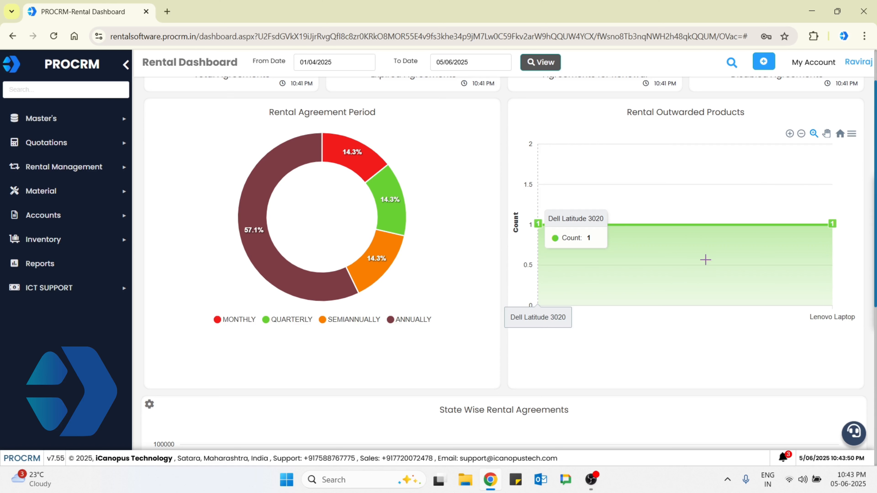
# Step: Examine the State Wise Rental Agreements chart and drill down from Maharashtra to its city-wise agreements
pyautogui.scroll(-3, 797, 296)
pyautogui.scroll(-3, 792, 275)
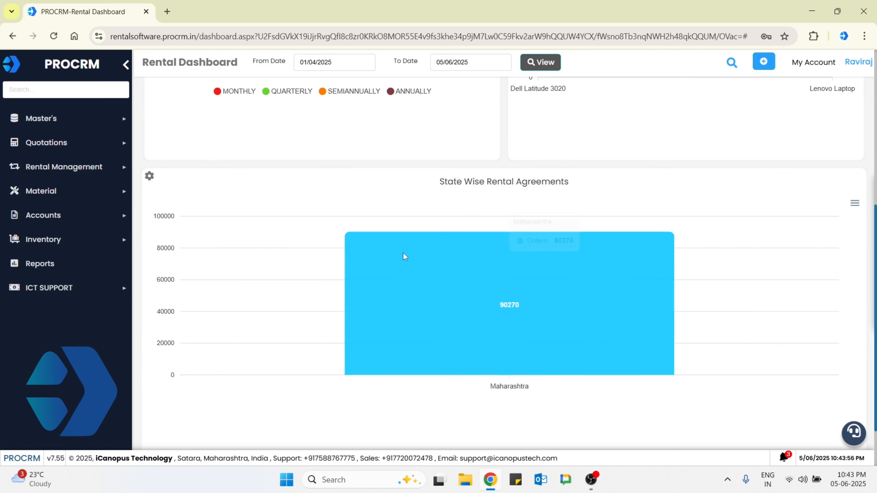
pyautogui.moveTo(403, 256)
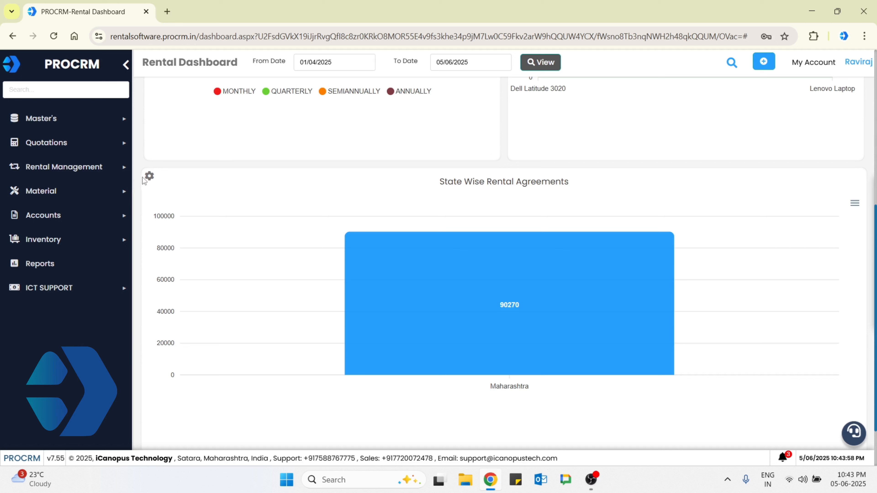
pyautogui.click(150, 176)
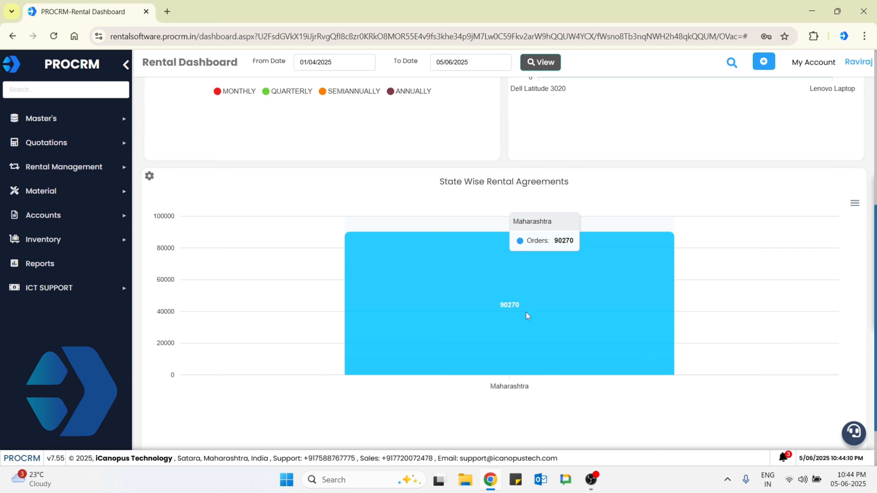
pyautogui.click(532, 349)
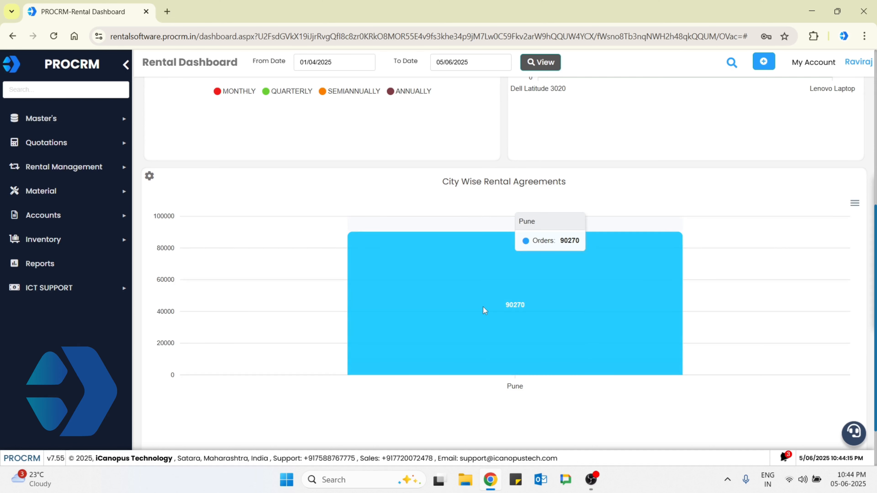
# Step: Select Pune in the City Wise Rental Agreements chart, and review the quotation, customer PO and agreement stages in the Rental Sales Track
pyautogui.click(460, 316)
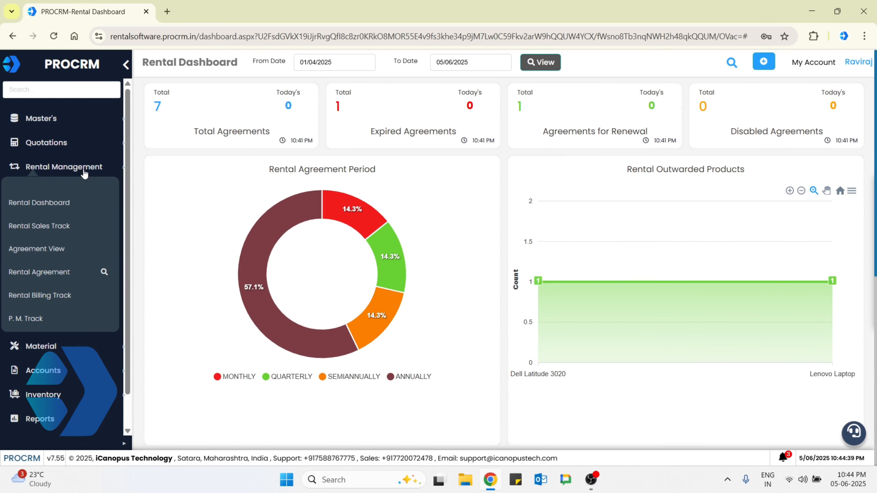
pyautogui.click(59, 228)
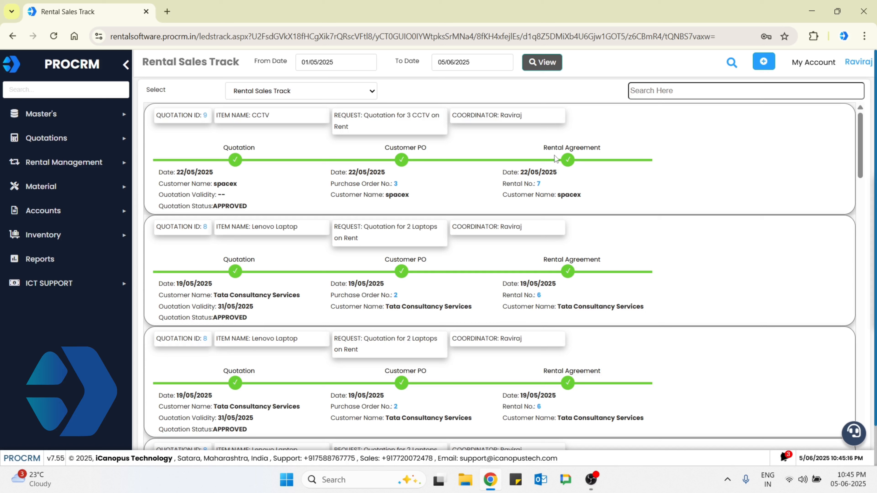
pyautogui.scroll(-1, 633, 198)
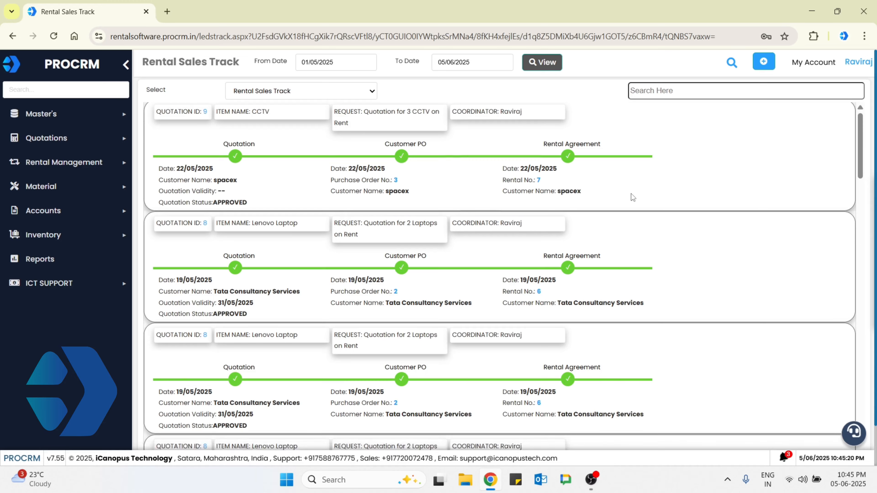
pyautogui.scroll(-10, 632, 196)
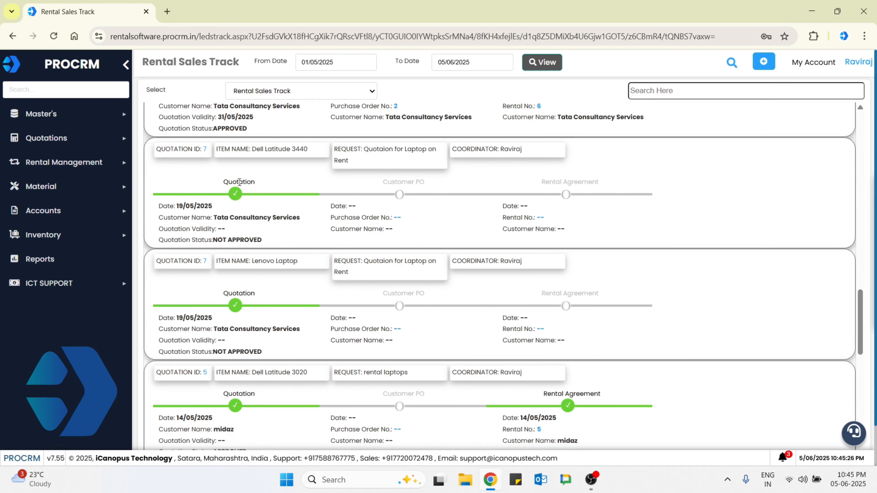
pyautogui.moveTo(213, 240); pyautogui.dragTo(271, 241)
pyautogui.scroll(3, 259, 290)
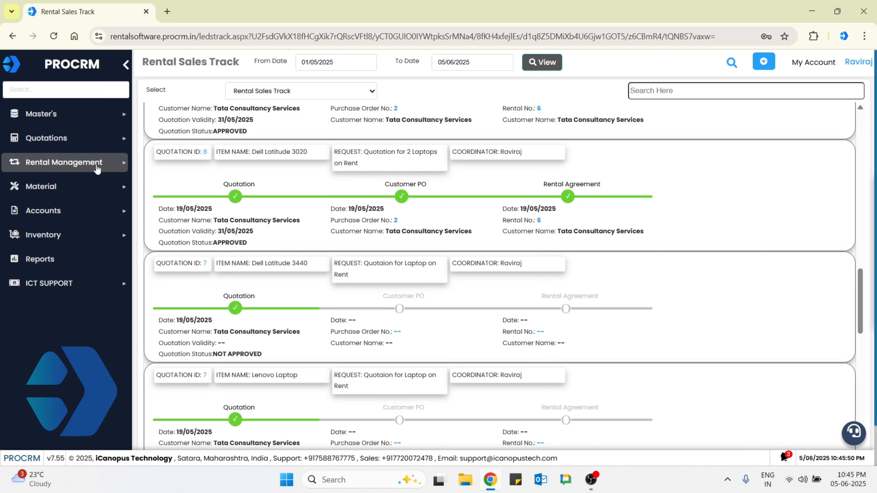
# Step: Show the May 2025 calendar in Agreement View and review the list of agreements for 01/05/2025, closing it after viewing
pyautogui.click(93, 162)
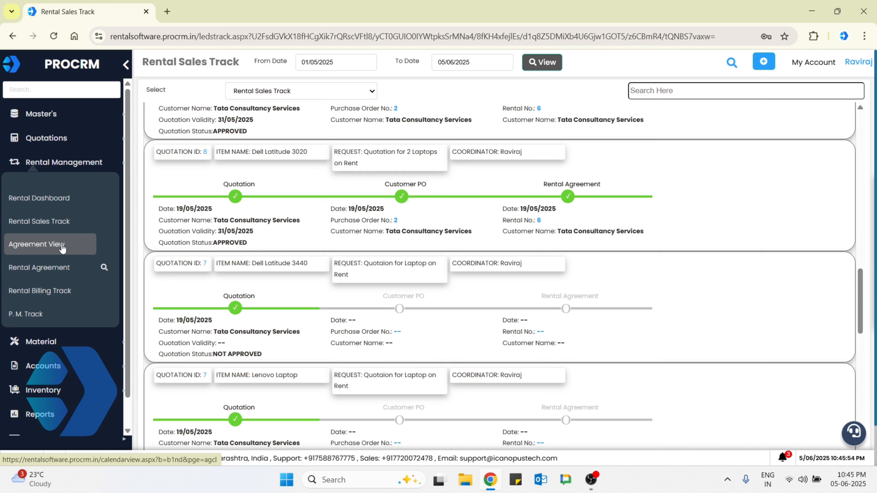
pyautogui.click(62, 246)
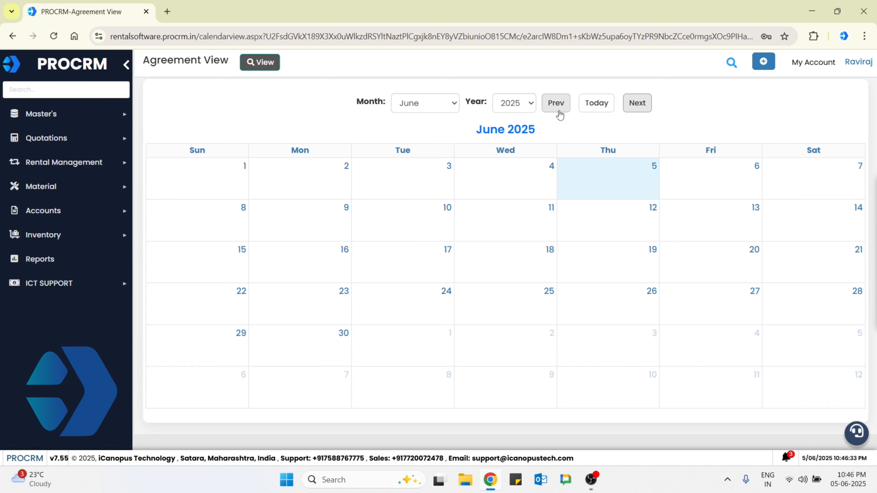
pyautogui.click(559, 112)
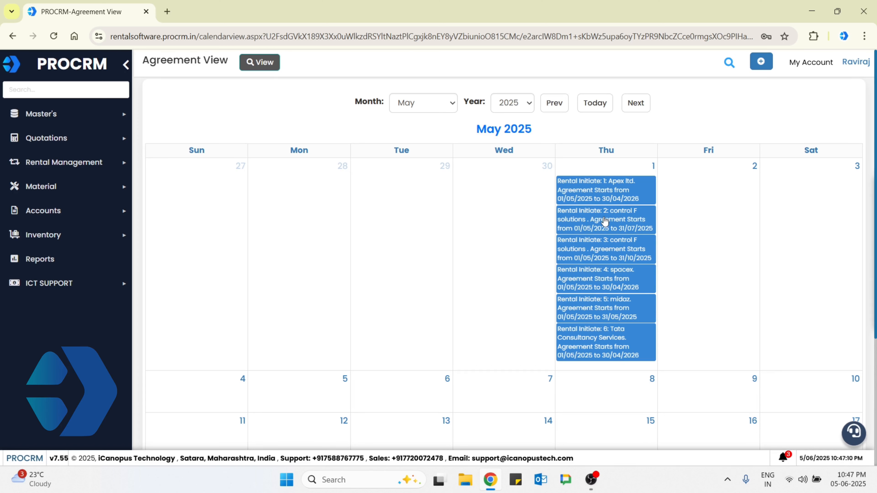
pyautogui.click(604, 221)
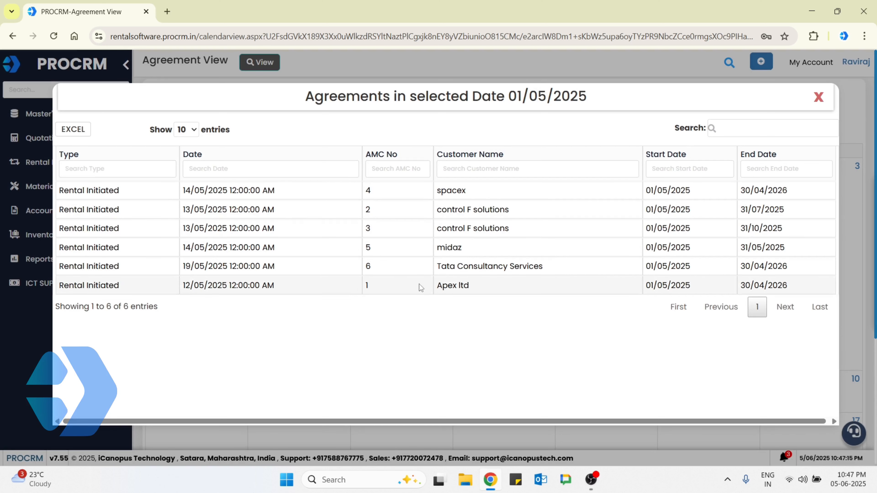
pyautogui.click(819, 98)
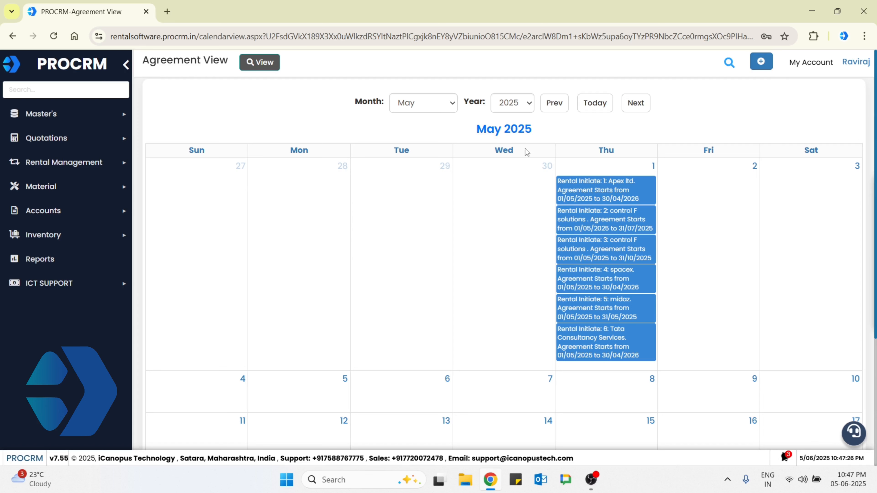
# Step: Set the Agreement View calendar to April 2026 to check the rental agreements expiring that month
pyautogui.click(516, 103)
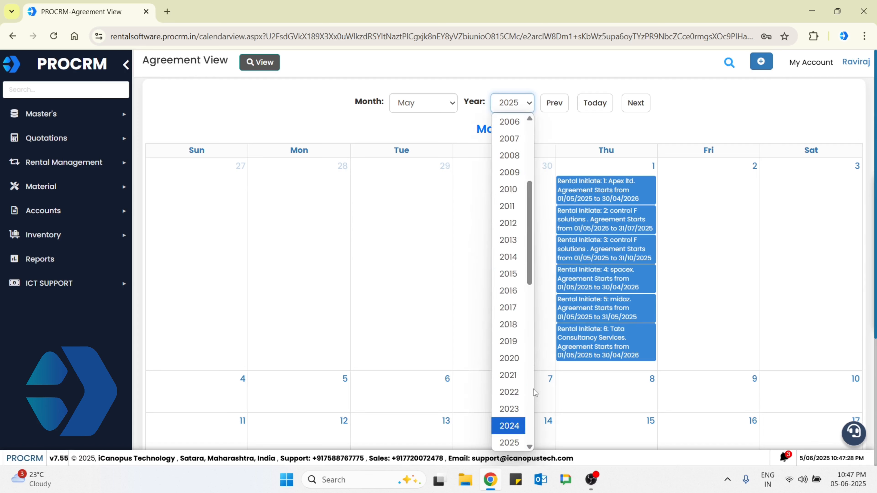
pyautogui.scroll(-1, 511, 432)
pyautogui.click(514, 426)
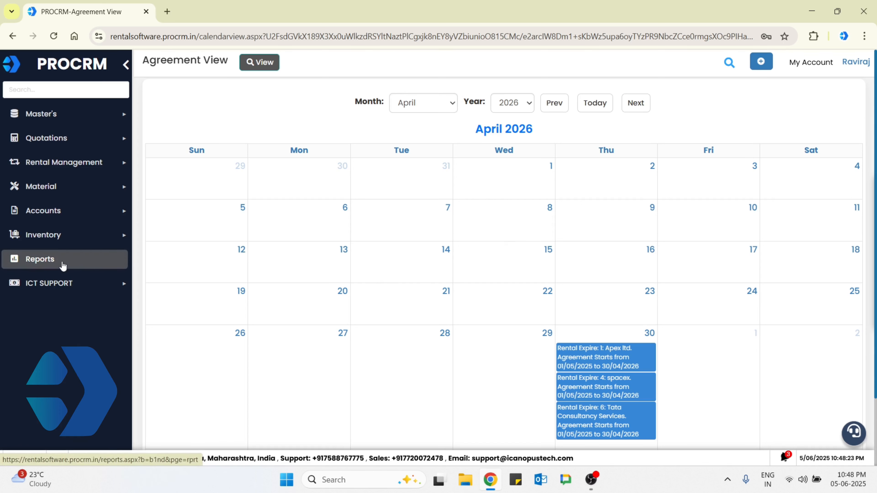
# Step: Bring up All Reports and look through the report lists under Masters, Quotations Management, Accounting and Rental Management
pyautogui.click(62, 265)
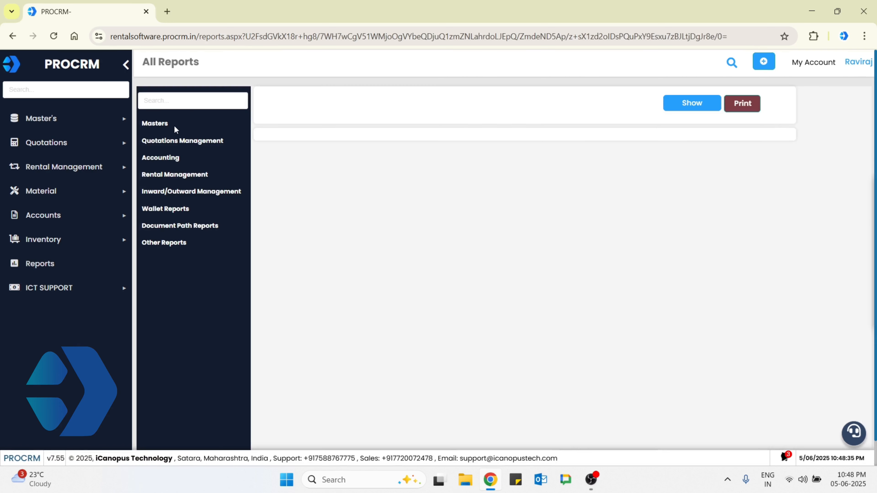
pyautogui.click(152, 125)
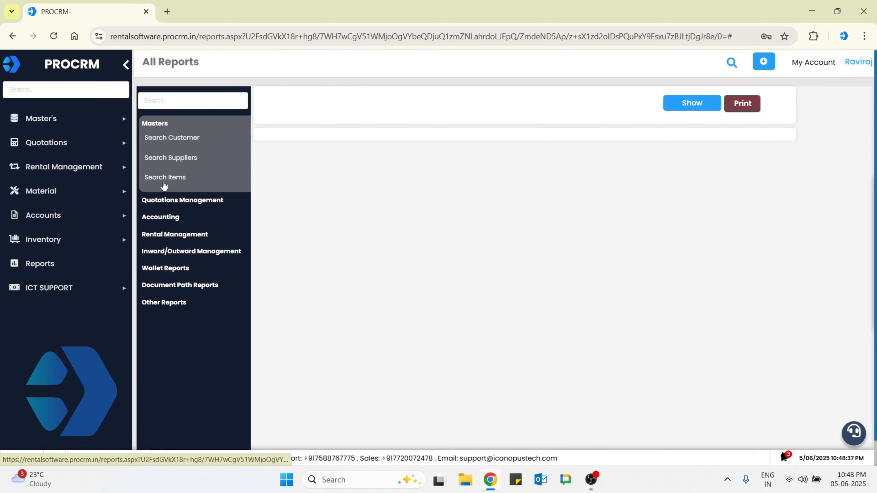
pyautogui.click(163, 203)
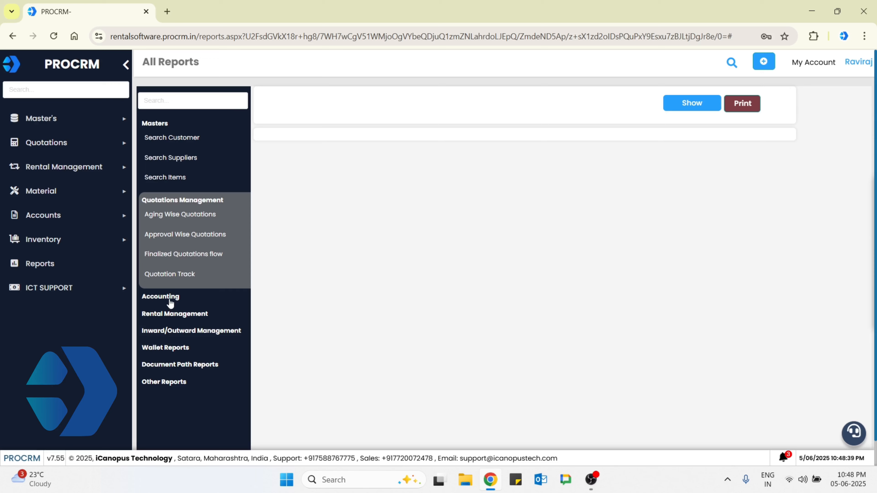
pyautogui.click(167, 299)
pyautogui.scroll(-8, 187, 328)
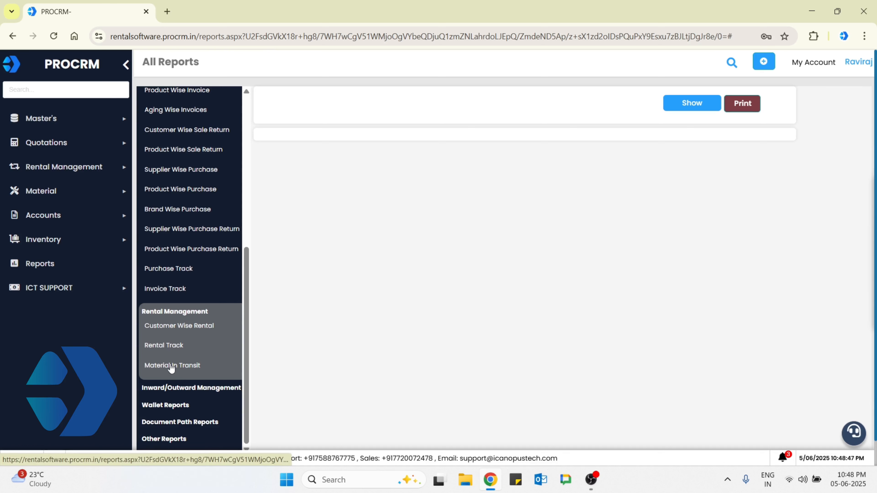
# Step: Show the Material In Transit report for the period 01/05/2025 to 05/06/2025
pyautogui.click(165, 370)
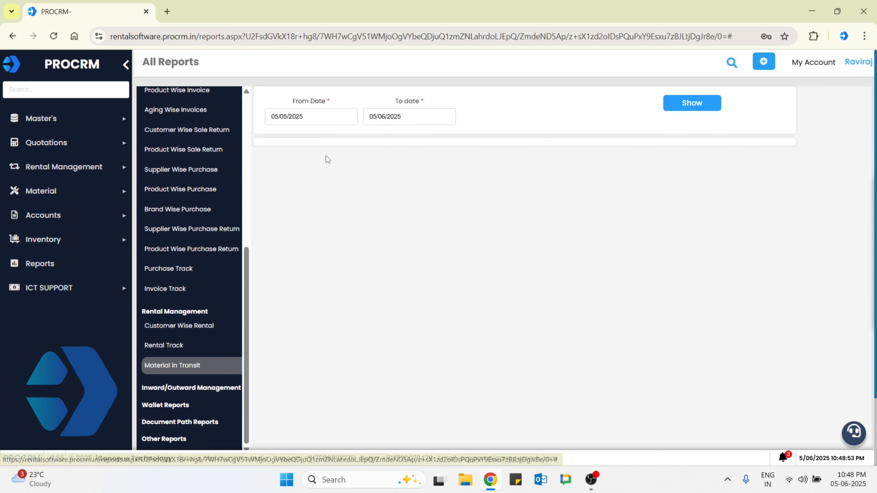
pyautogui.click(322, 114)
pyautogui.click(342, 165)
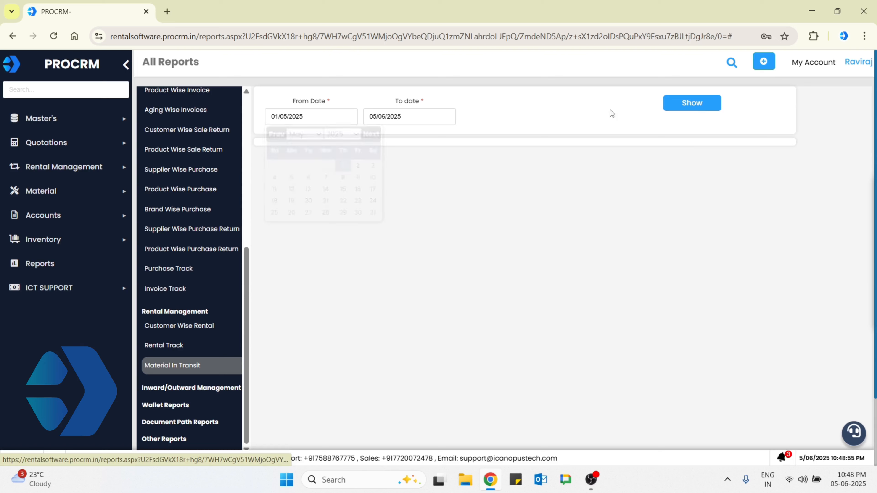
pyautogui.click(691, 101)
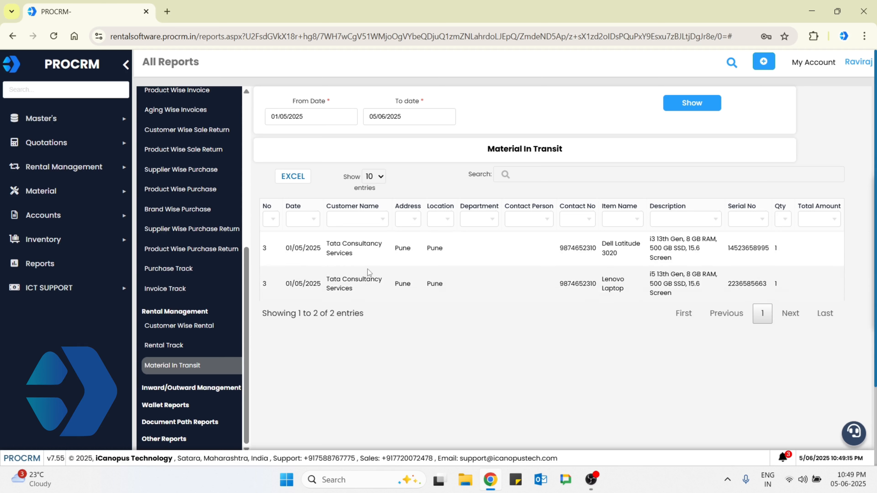
# Step: Open the inventory Stock list and view pages 3 and 5 of the Lenevo LAPTOP available-stock details, closing them after viewing
pyautogui.click(44, 244)
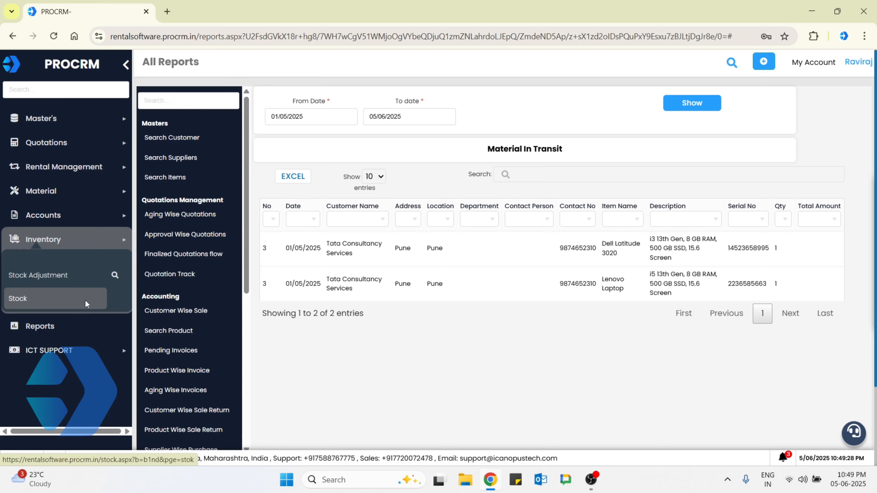
pyautogui.click(85, 299)
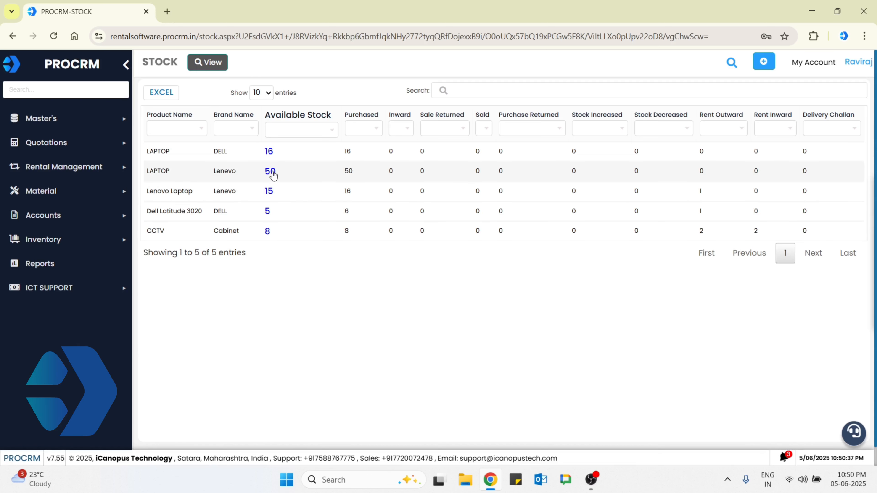
pyautogui.click(271, 172)
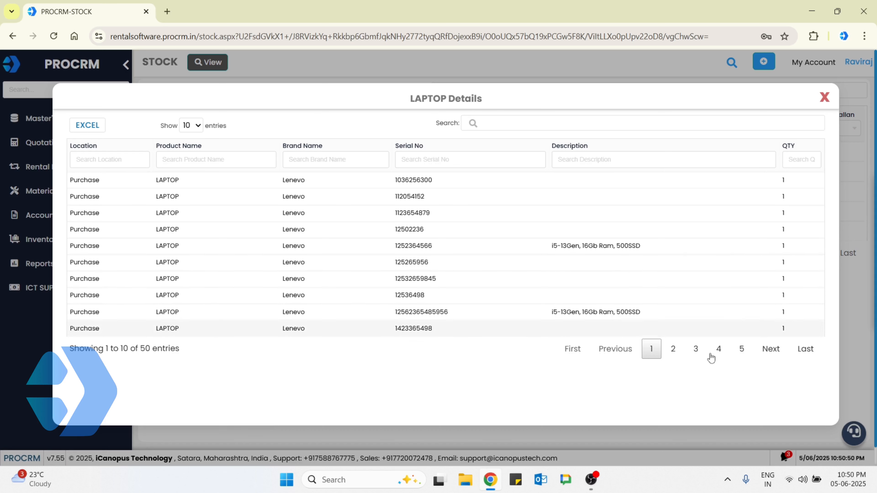
pyautogui.click(697, 357)
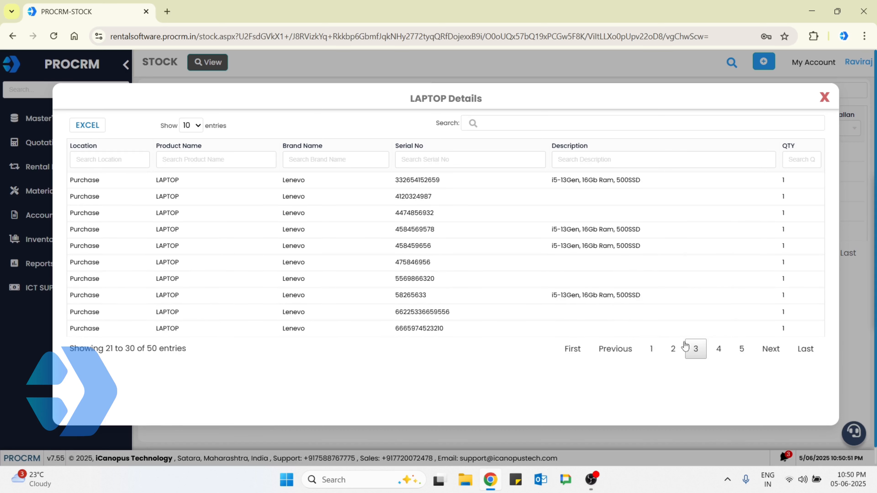
pyautogui.click(740, 350)
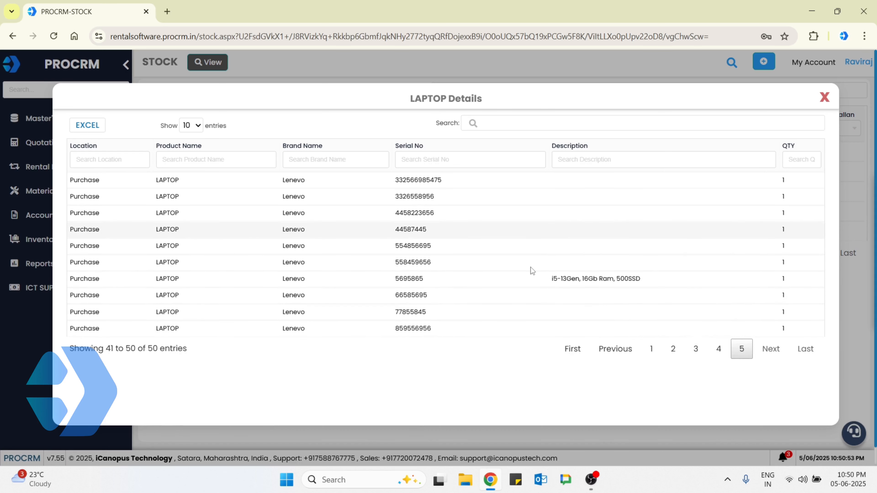
pyautogui.click(823, 98)
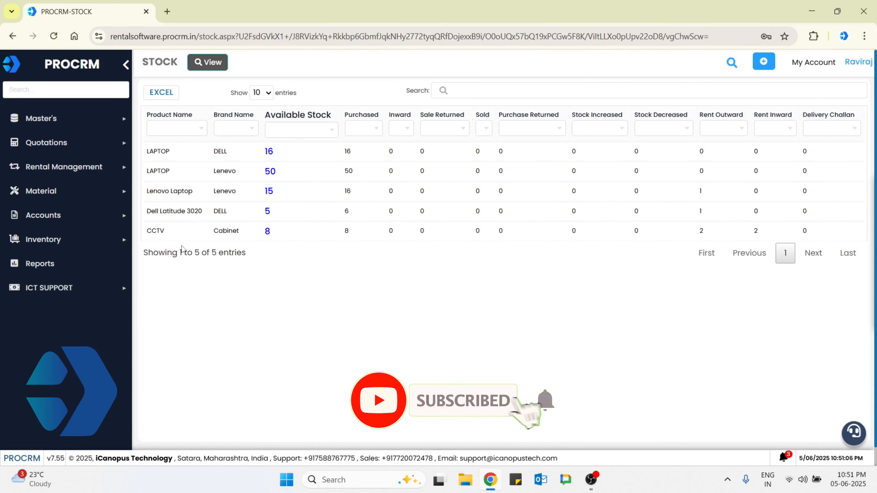